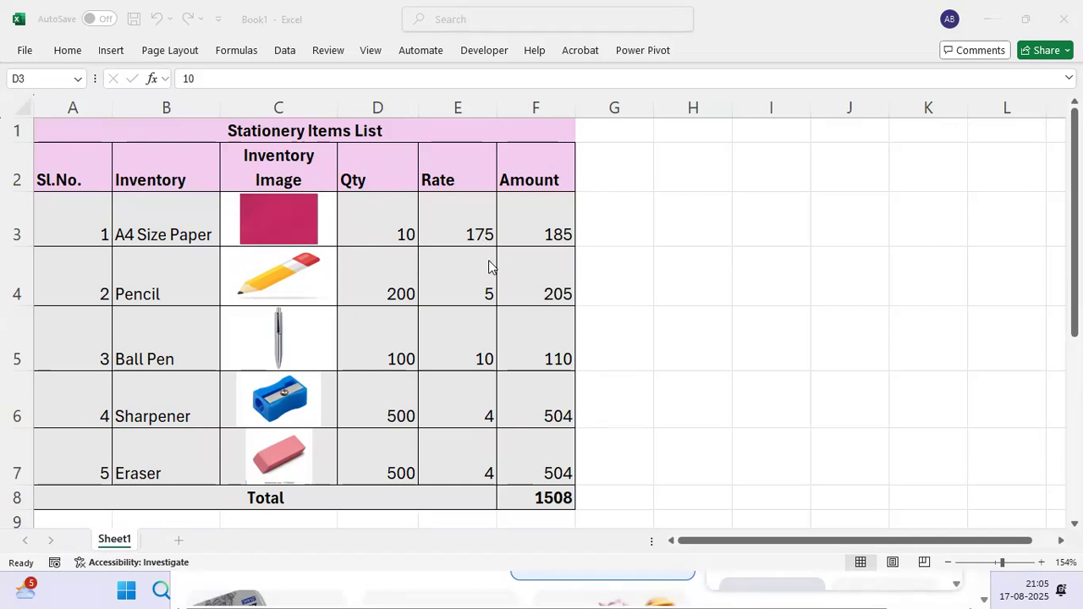
Clear the existing inventory images from cells C3 to C7
left_click(298, 231)
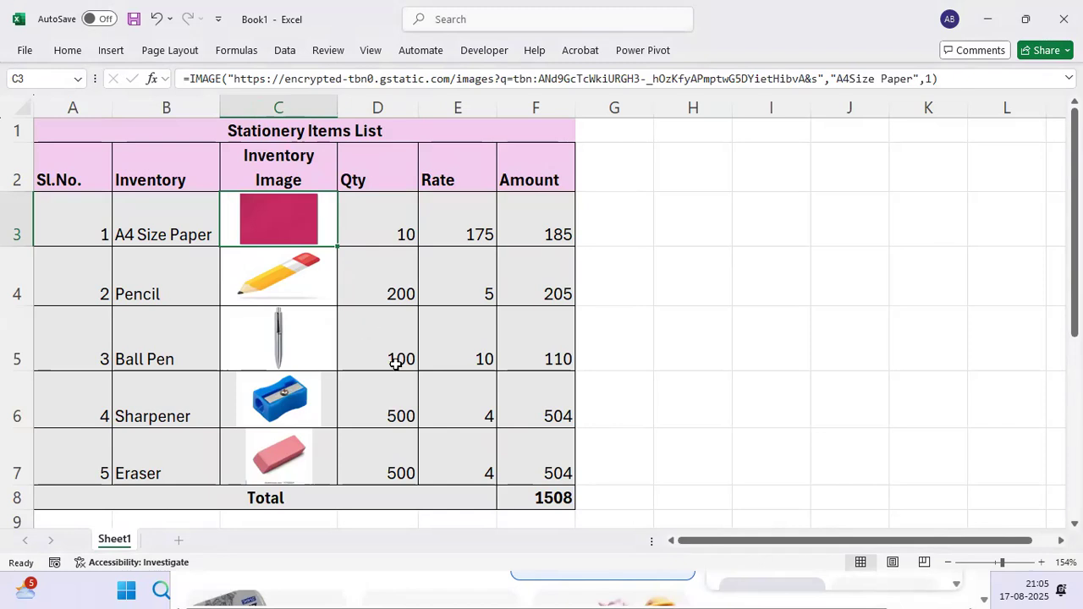
key("shift+Down")
key("shift+Down")
key("shift+Down")
key("shift+Down")
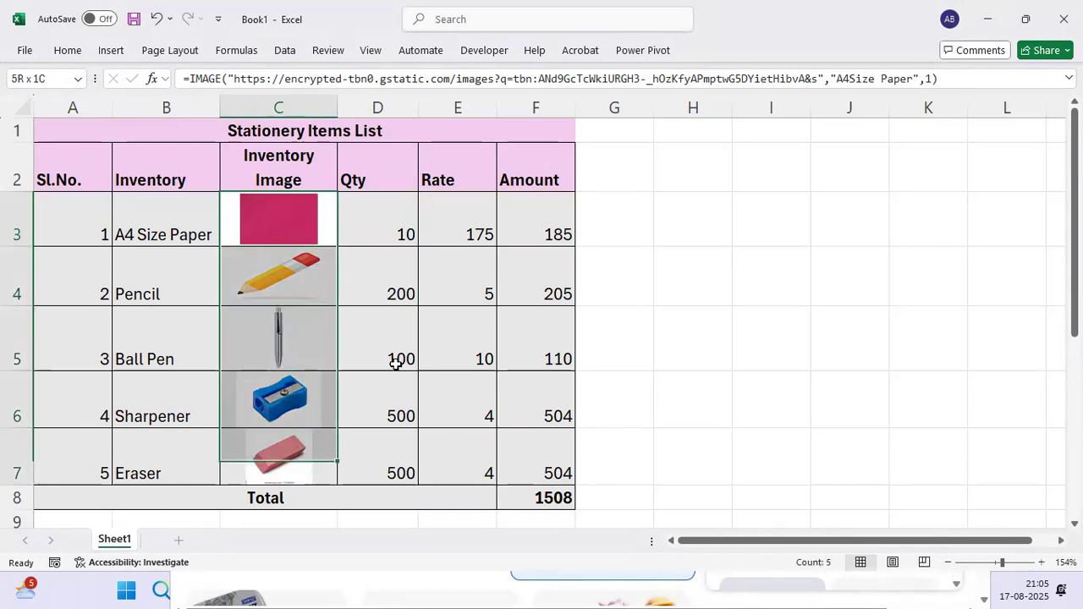
key("Delete")
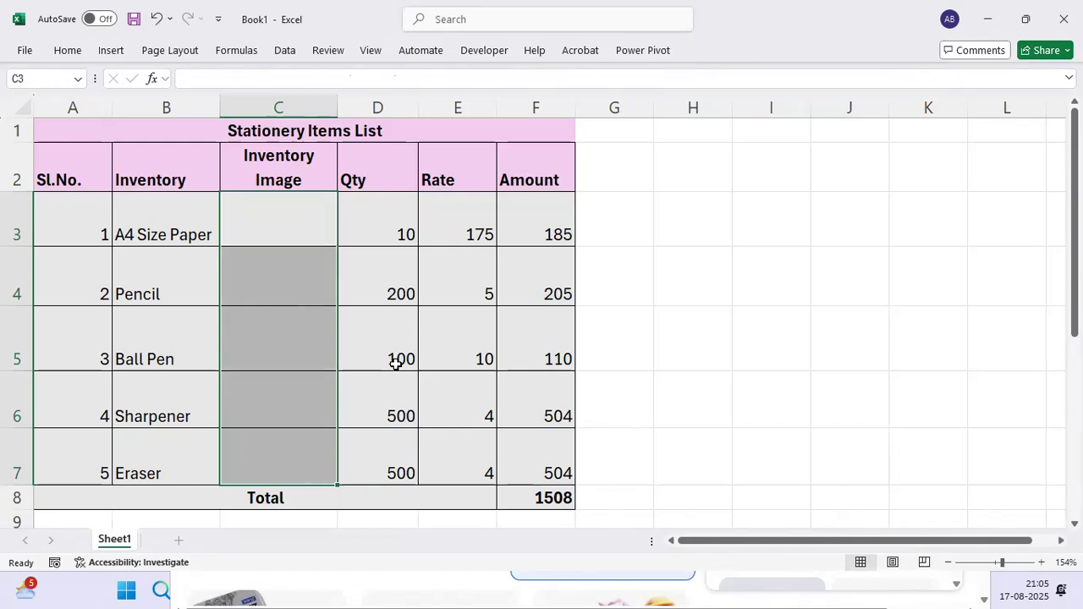
Begin an IMAGE formula in C3 for the A4 Size Paper row, opening the quotation mark for its source
key("Down")
key("Up")
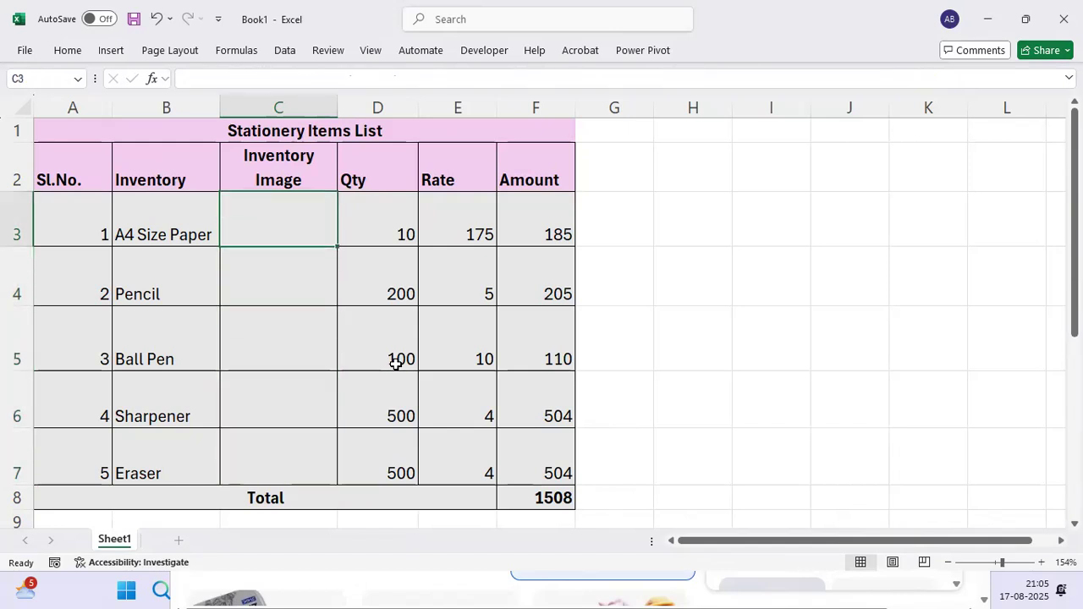
type("=i")
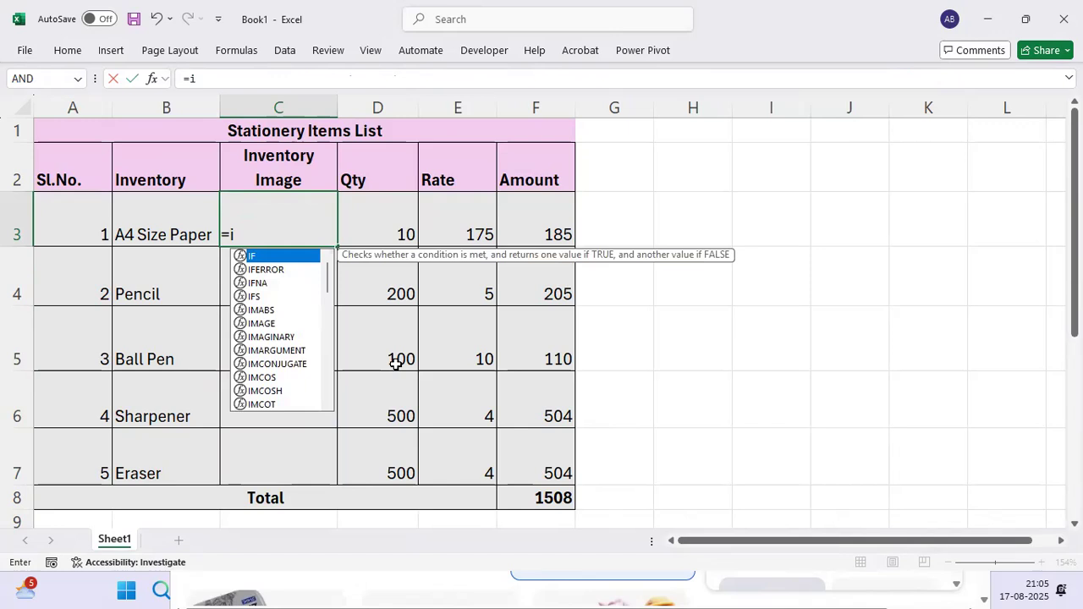
type("mage(")
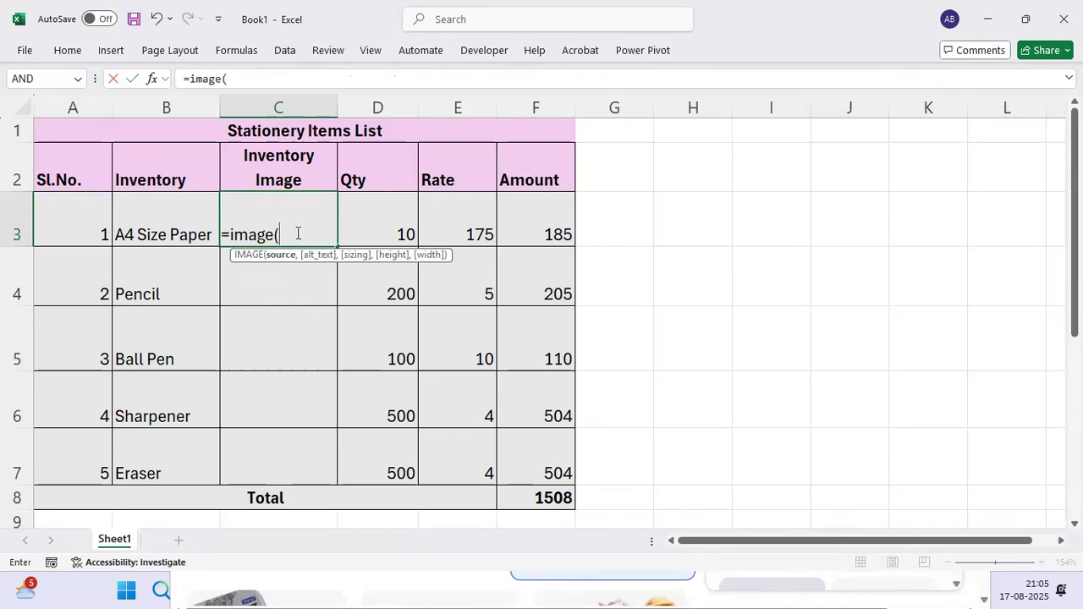
type("\"")
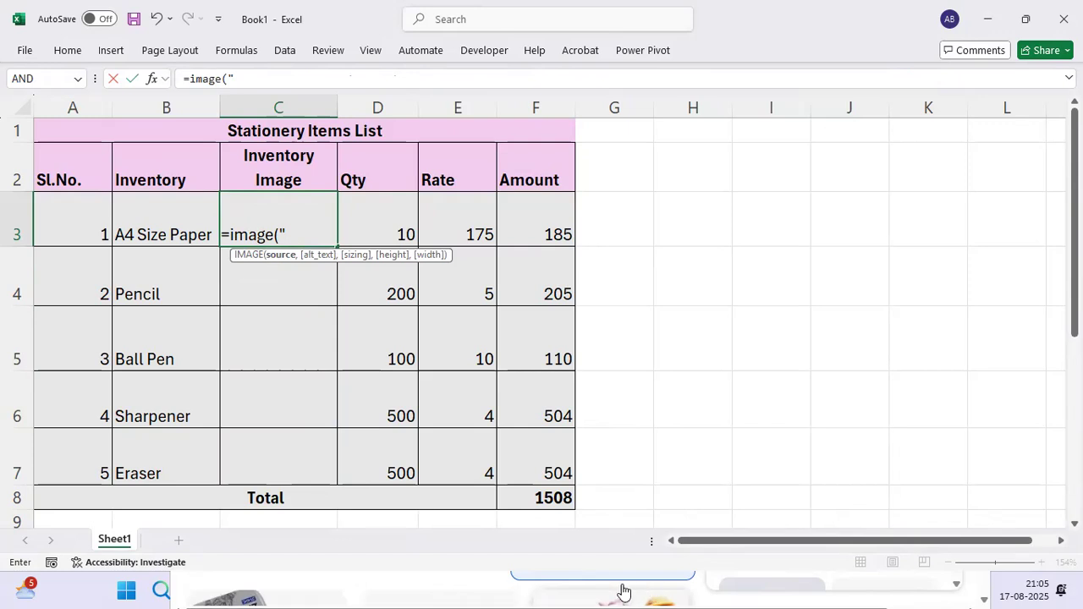
Switch to Chrome and copy the image address of the pink A4 sheet from the A4 Size Paper search results
key("alt+Tab")
key("alt+Tab")
key("alt+Tab")
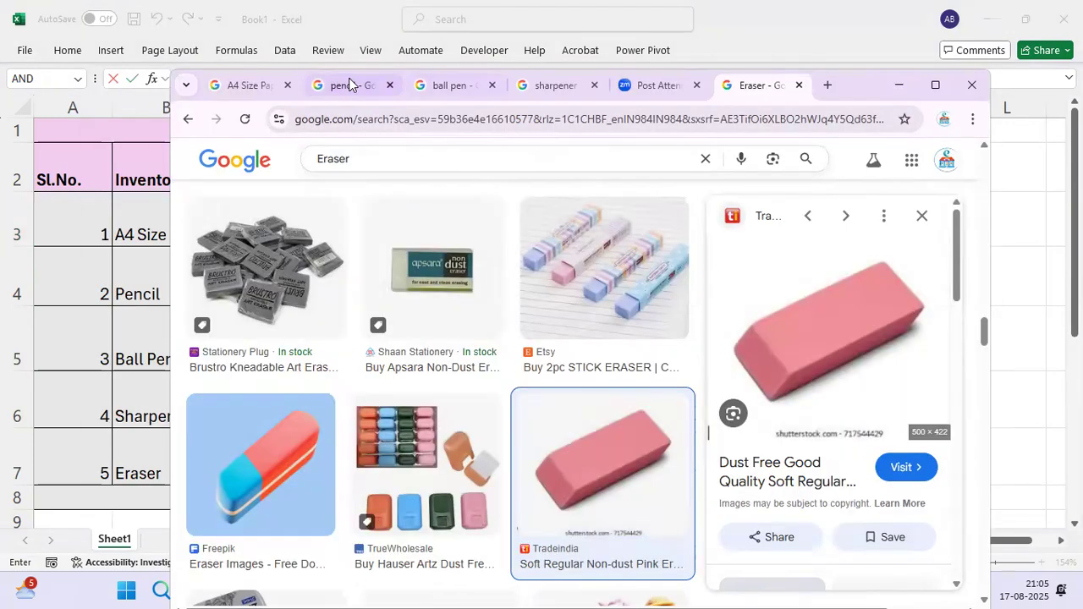
left_click(250, 86)
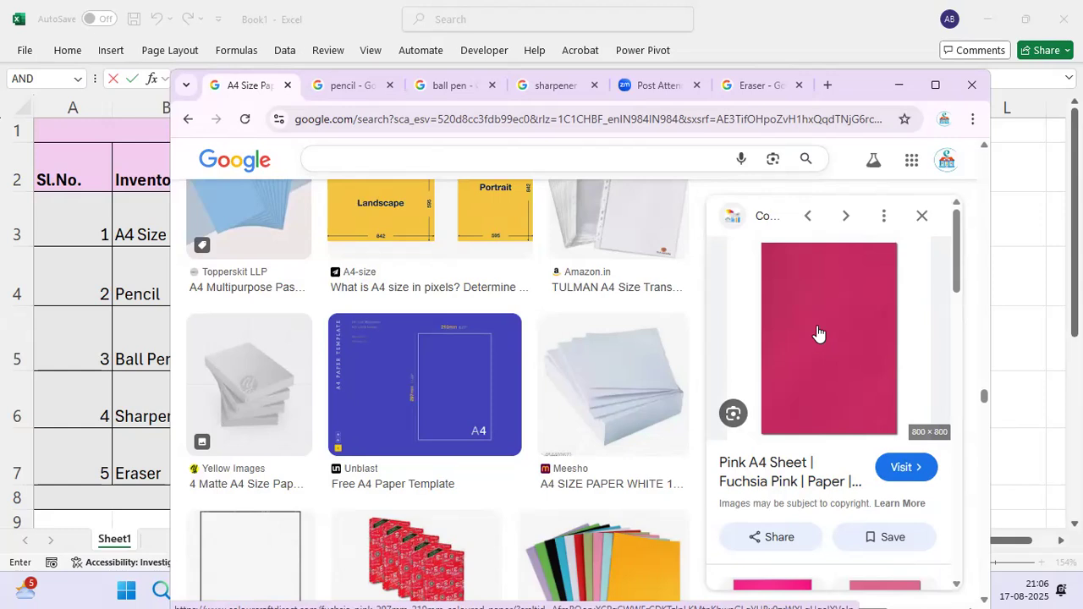
right_click(818, 334)
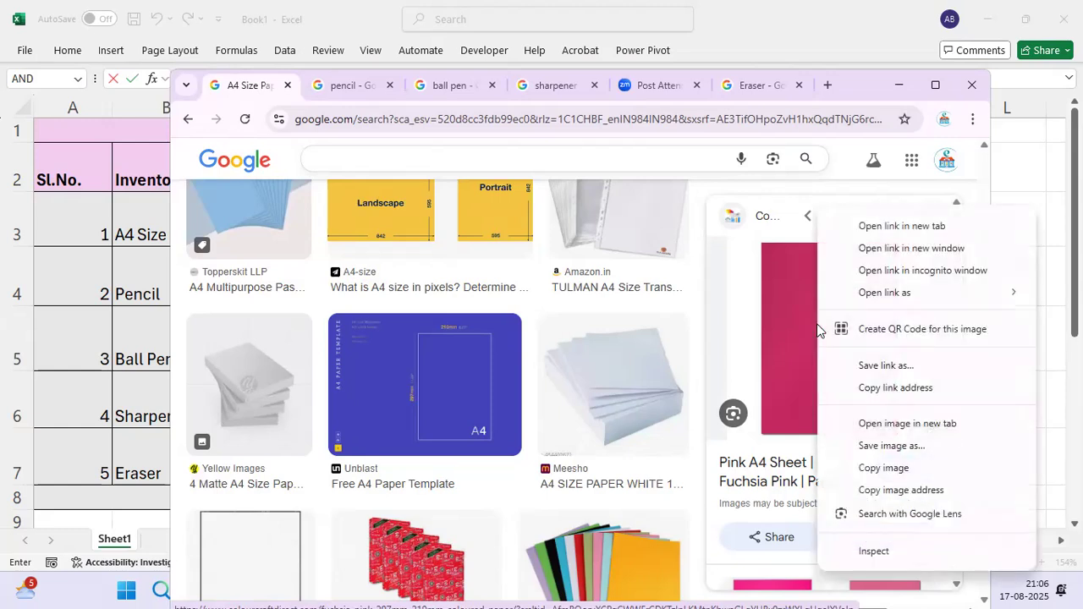
left_click(902, 493)
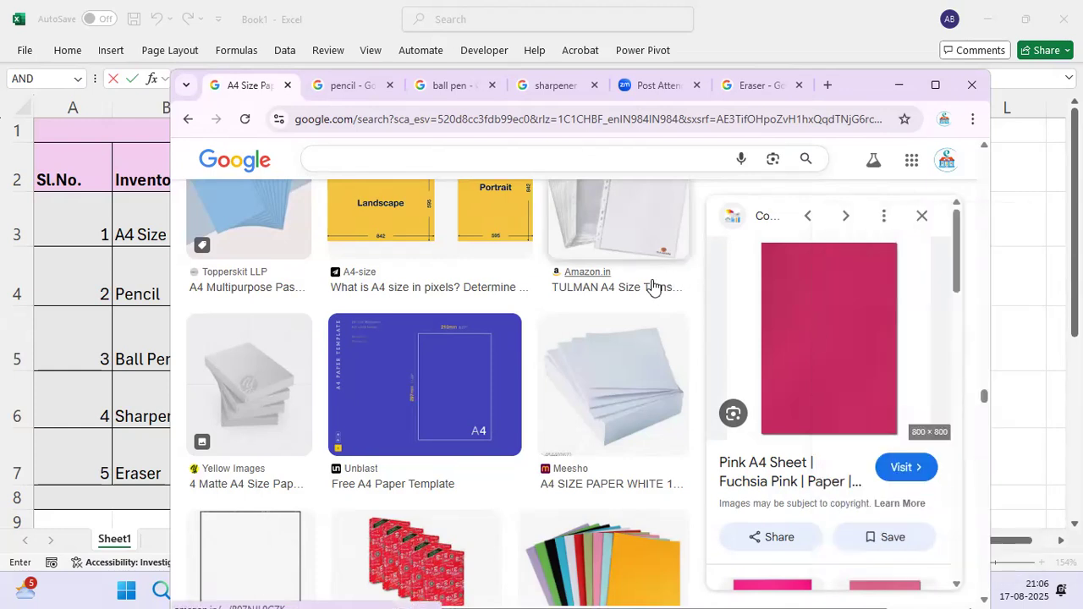
Back in Excel, complete the C3 IMAGE formula with the copied A4 sheet address as its quoted source
key("alt+Tab")
left_click(292, 235)
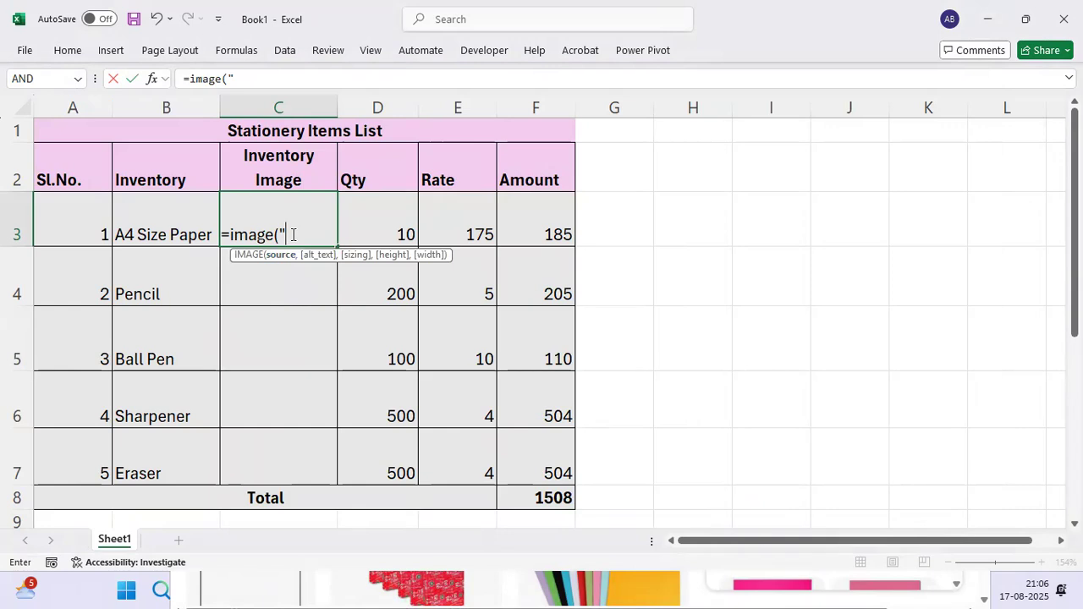
key("ctrl+v")
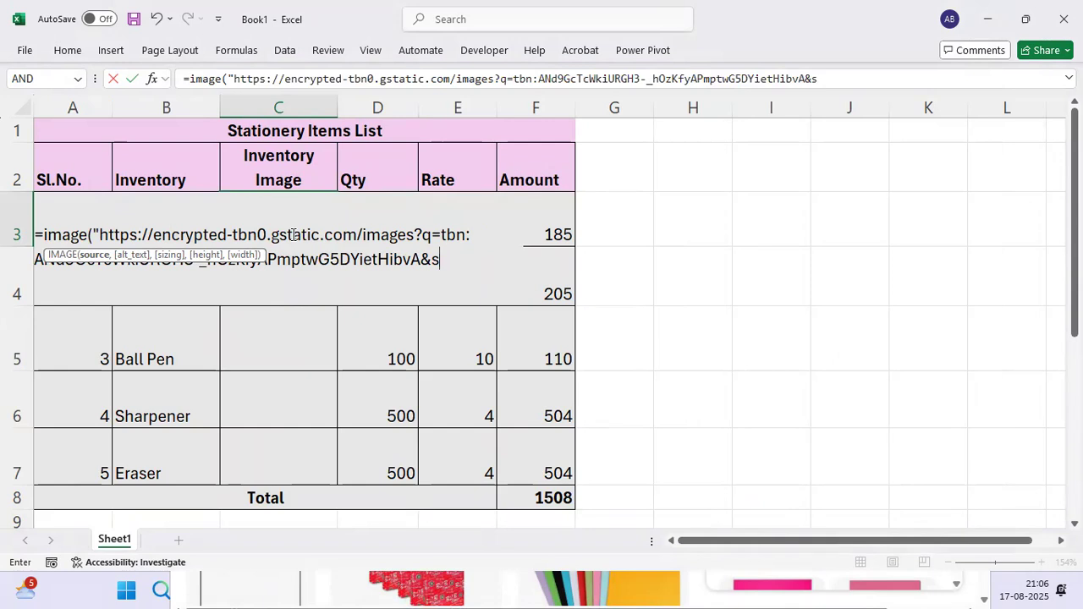
type("\"")
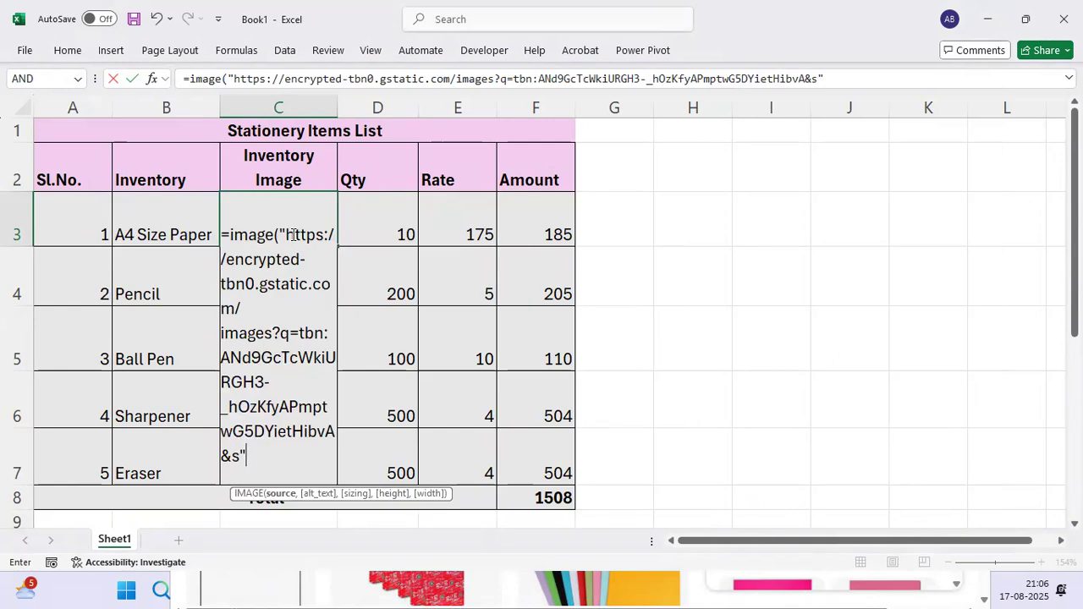
type(")")
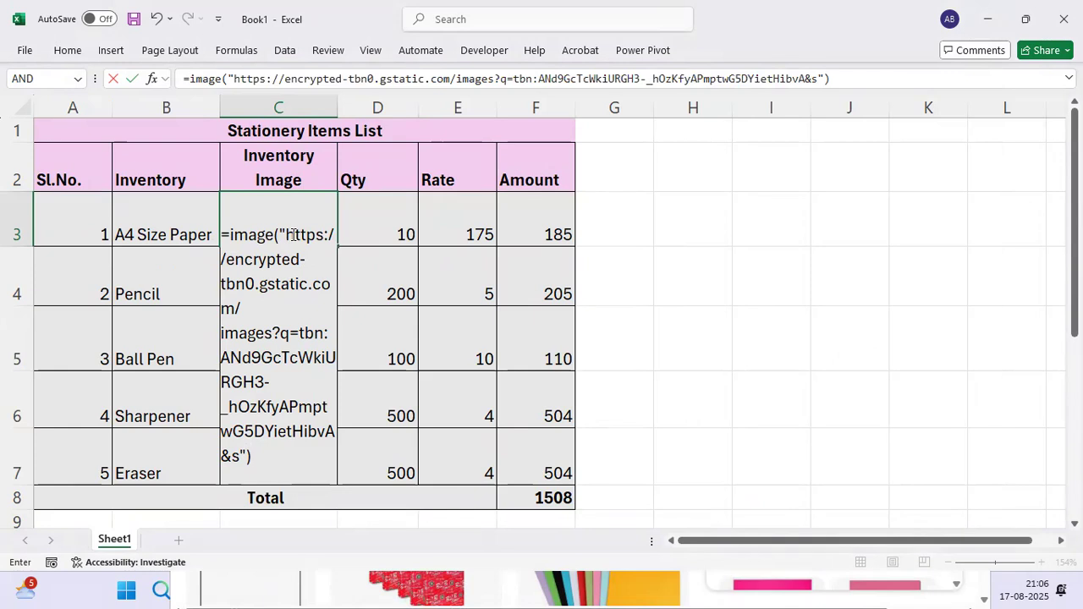
key("Return")
left_click(290, 234)
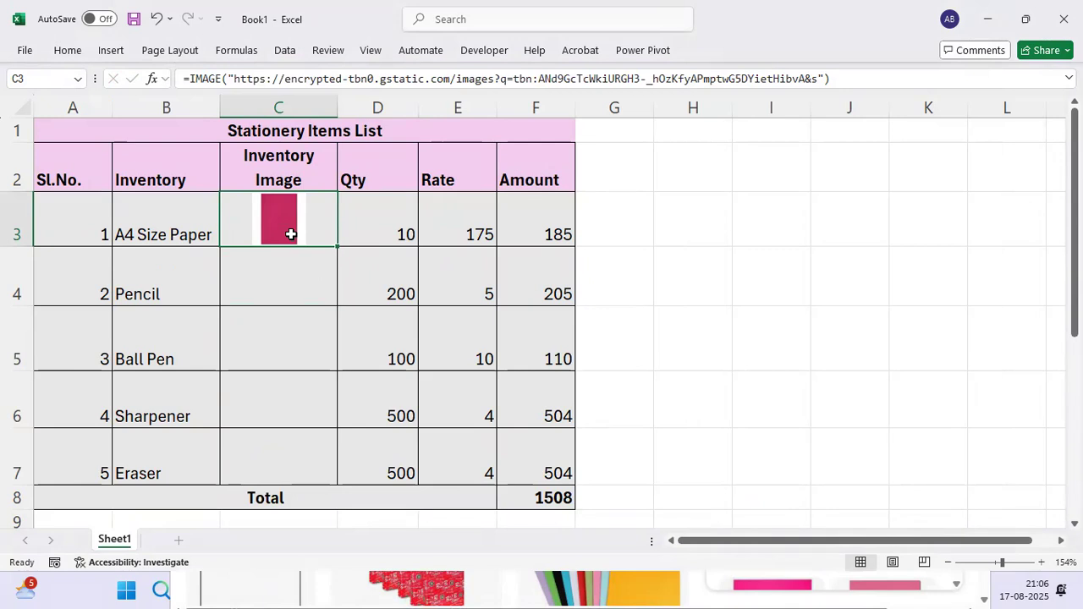
Add the alt text "A4Size Paper" to the IMAGE formula in C3
key("F2")
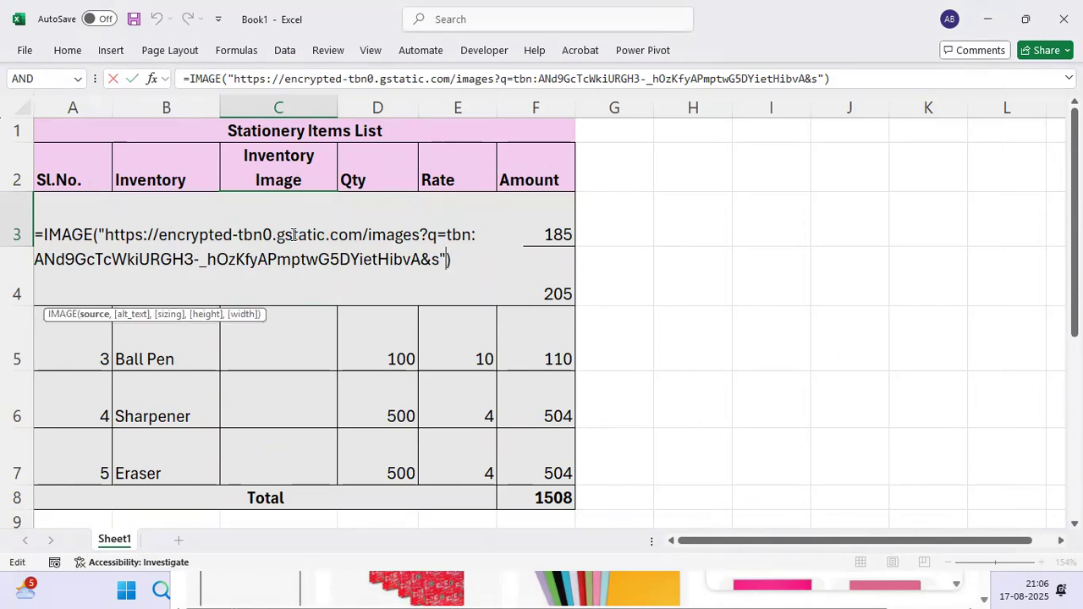
type(",")
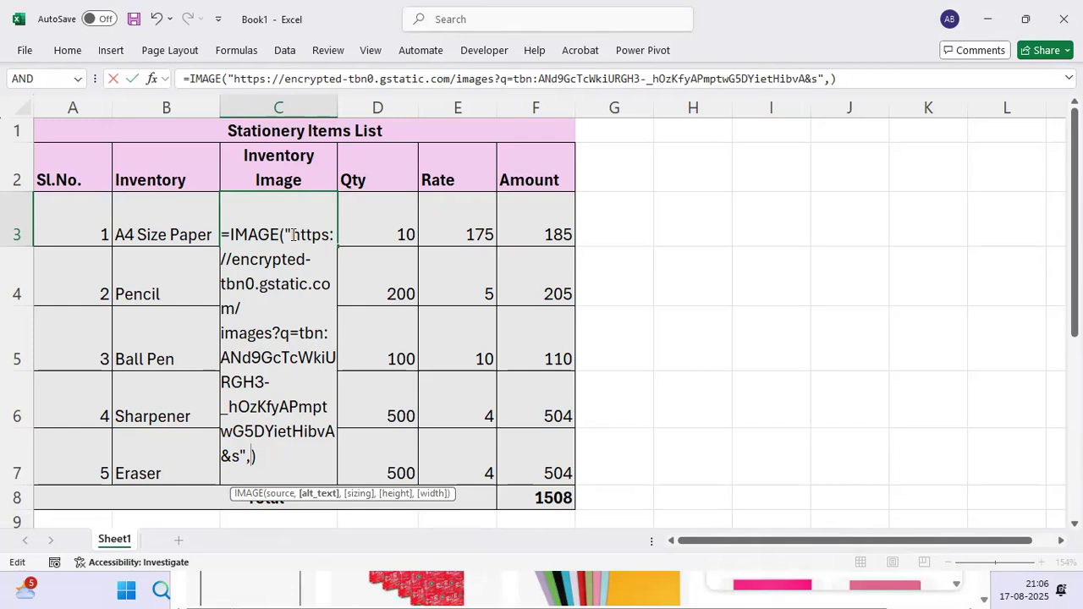
type("\"Ar")
key("BackSpace")
type("4")
type("Size")
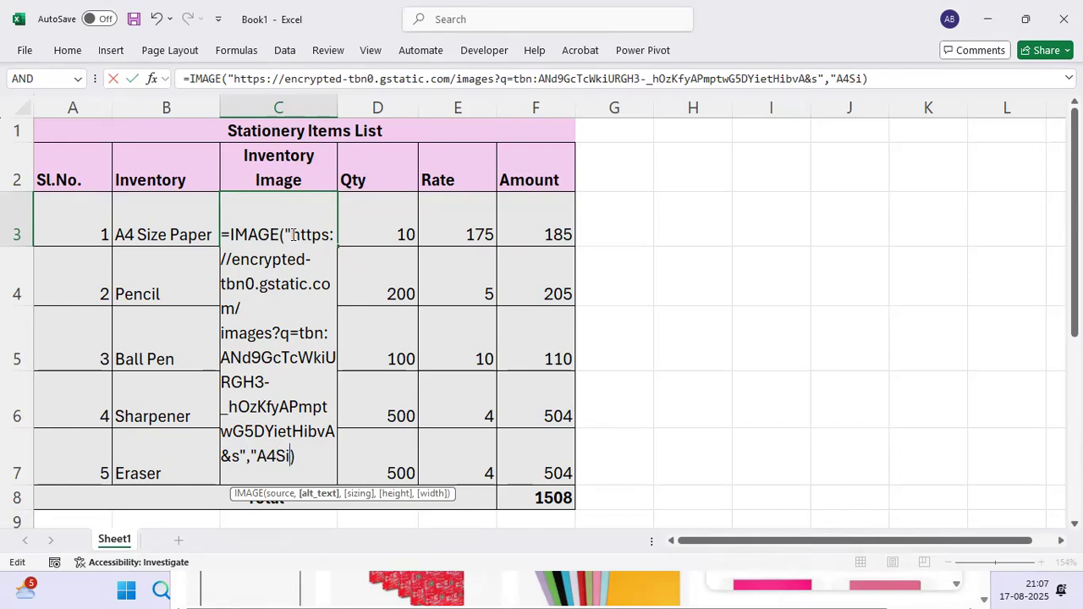
type(" Paper\"")
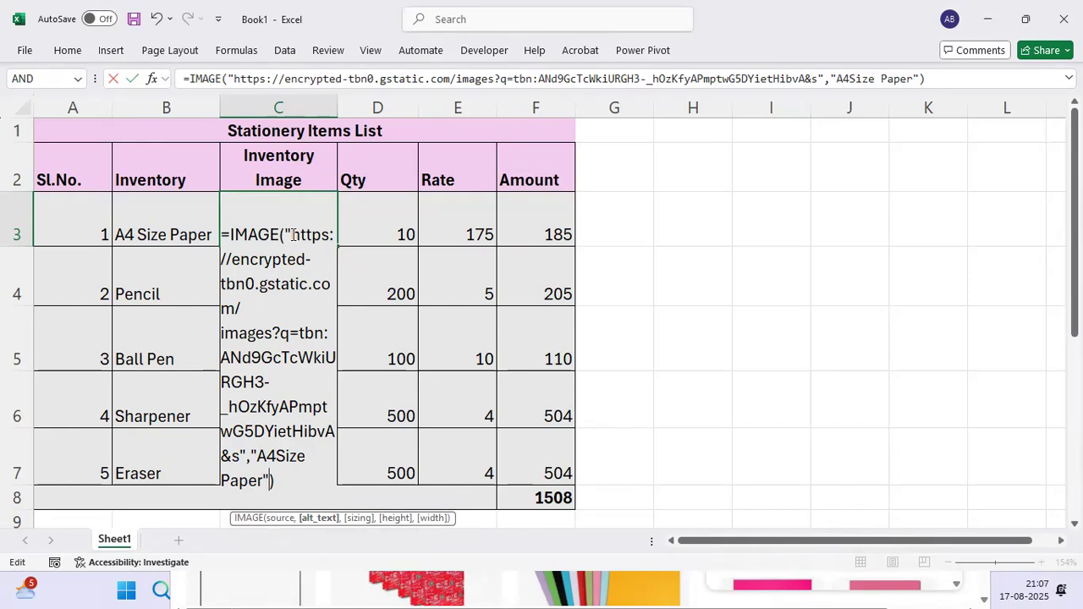
Set the sizing argument of the C3 IMAGE formula to 1 (Fill cell) and commit the formula
type(",")
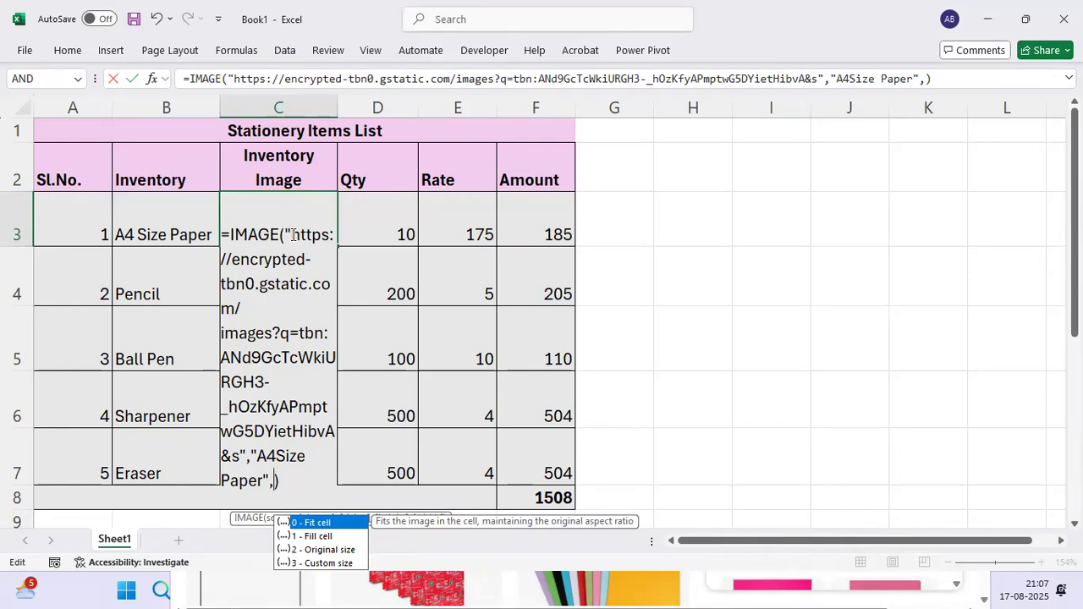
type("1")
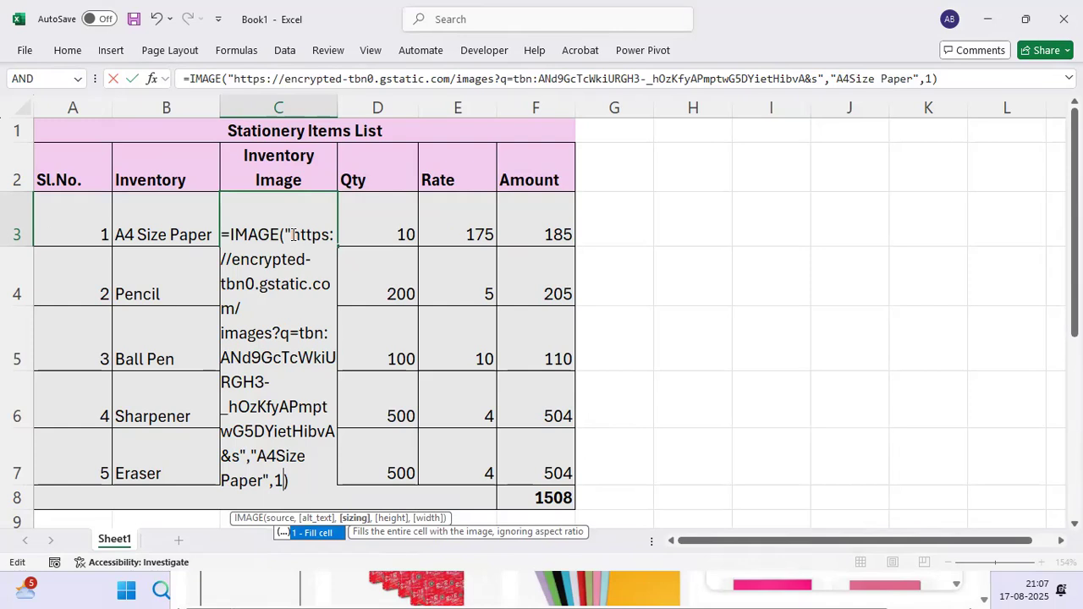
key("Return")
left_click(290, 235)
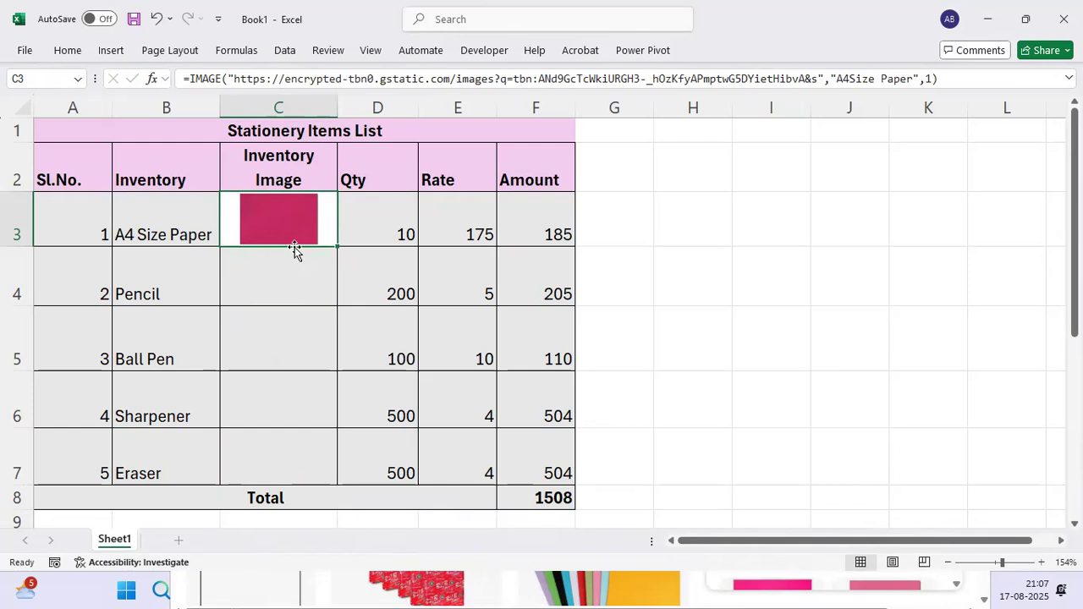
Begin an IMAGE formula in C4 for the Pencil row, opening the quotation mark for its source
left_click(261, 282)
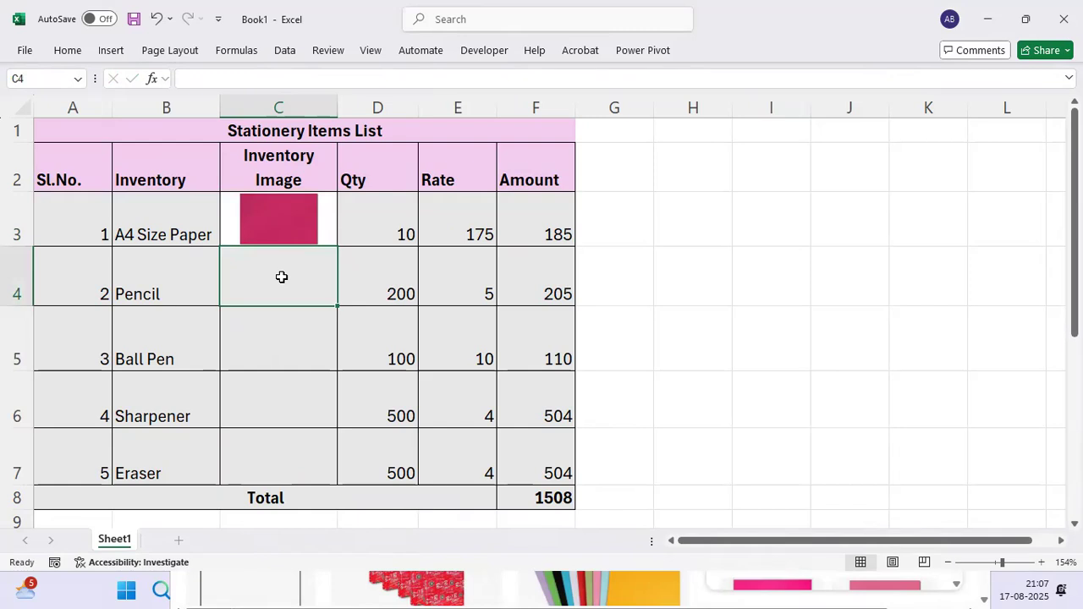
type("=")
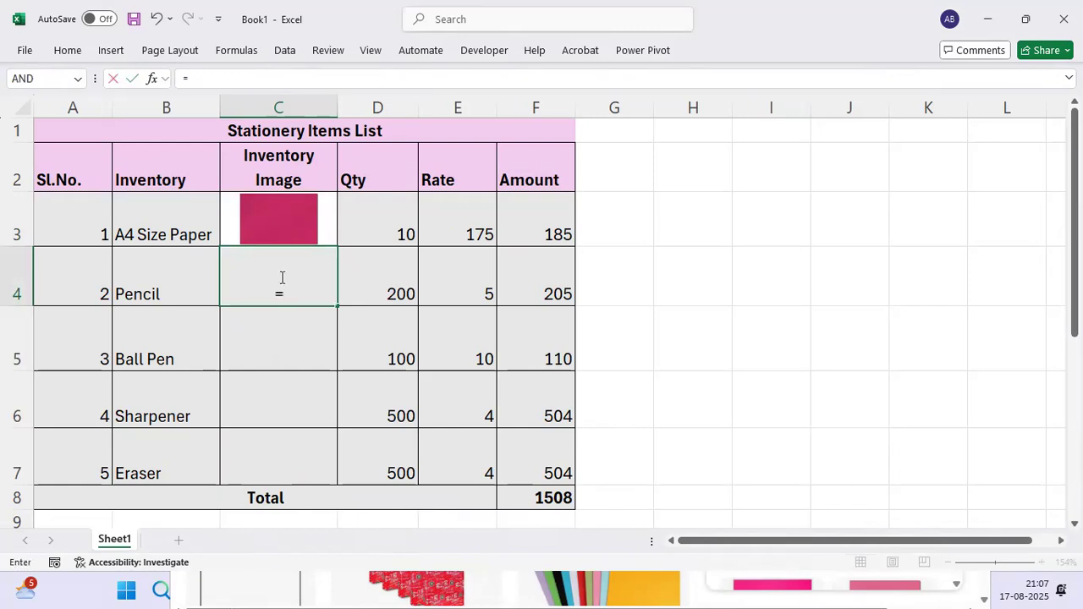
type("image(")
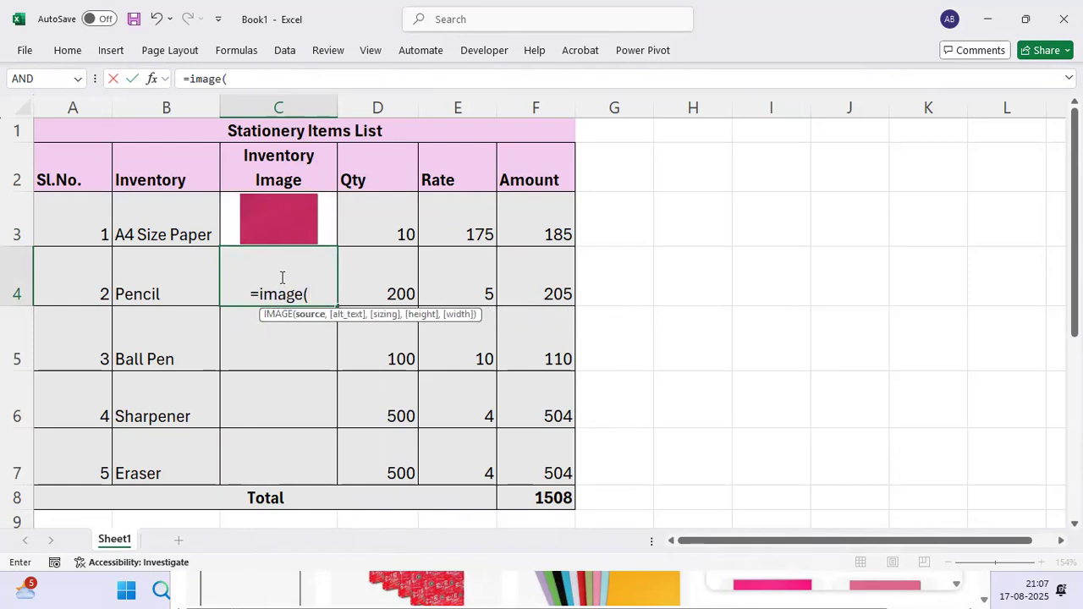
type("\"")
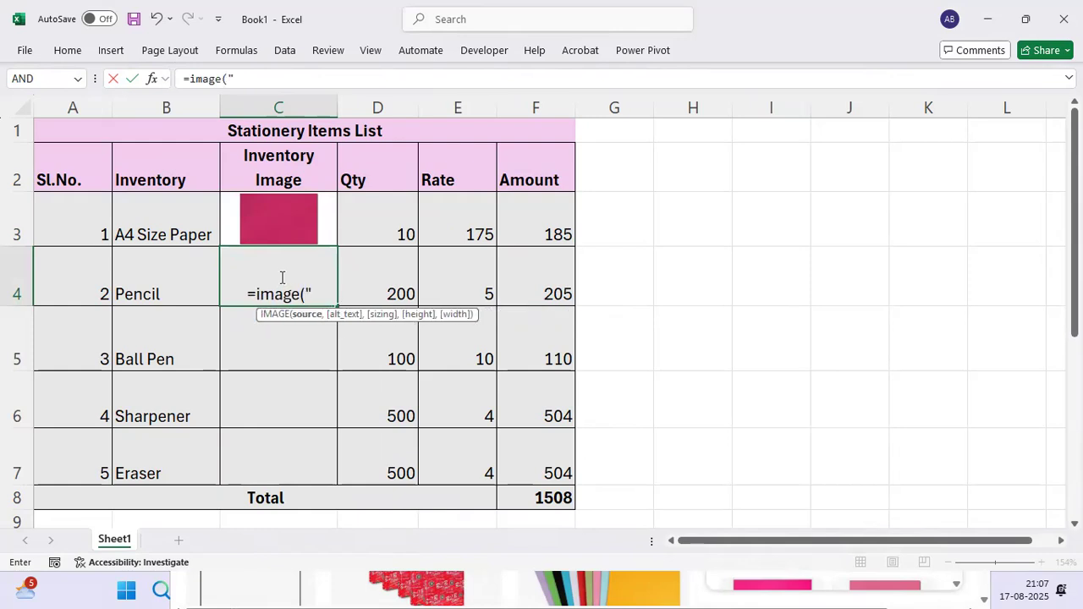
Switch to Chrome and copy the image address of the Freepik pencil picture from the pencil search results
key("alt+Tab")
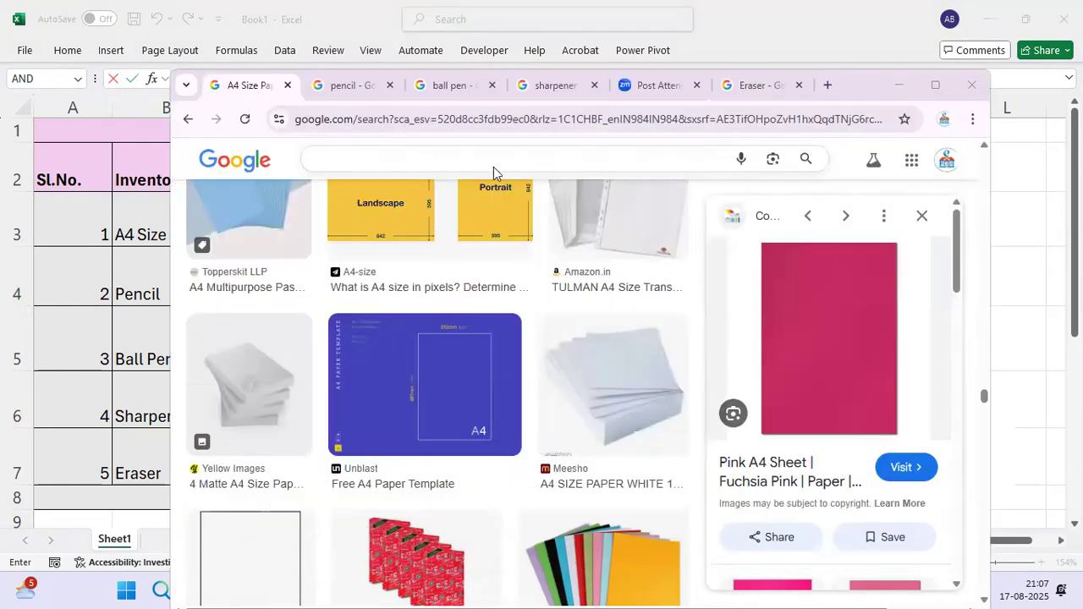
left_click(344, 86)
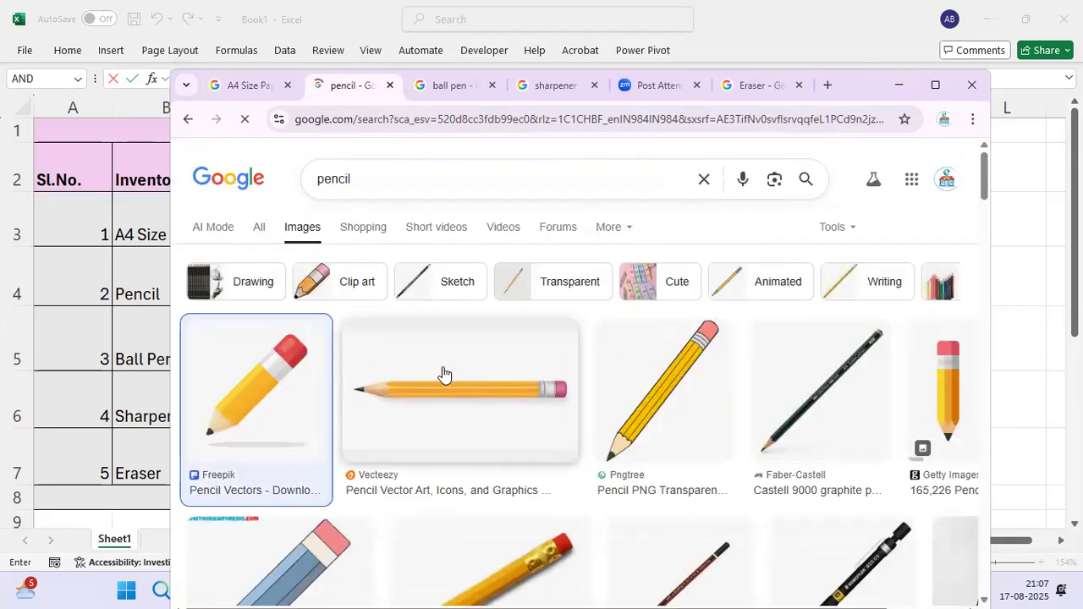
left_click(256, 387)
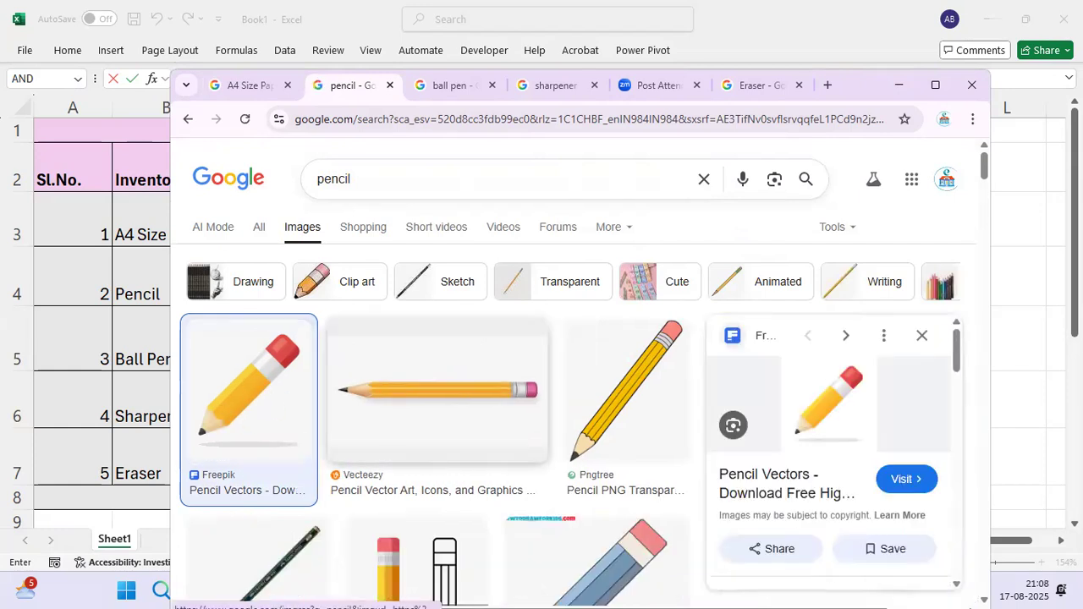
right_click(829, 400)
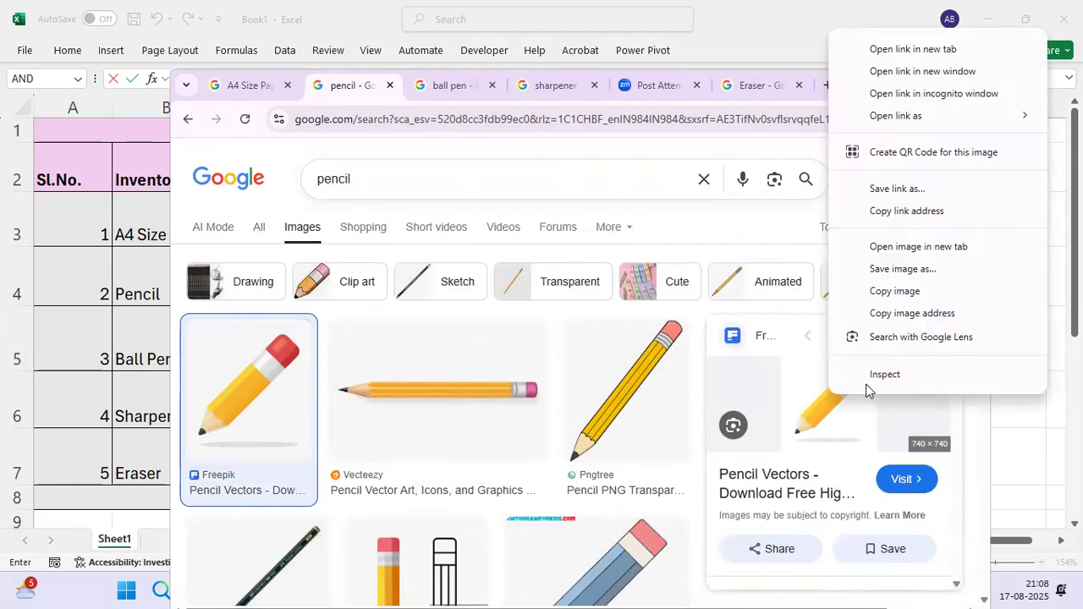
left_click(899, 314)
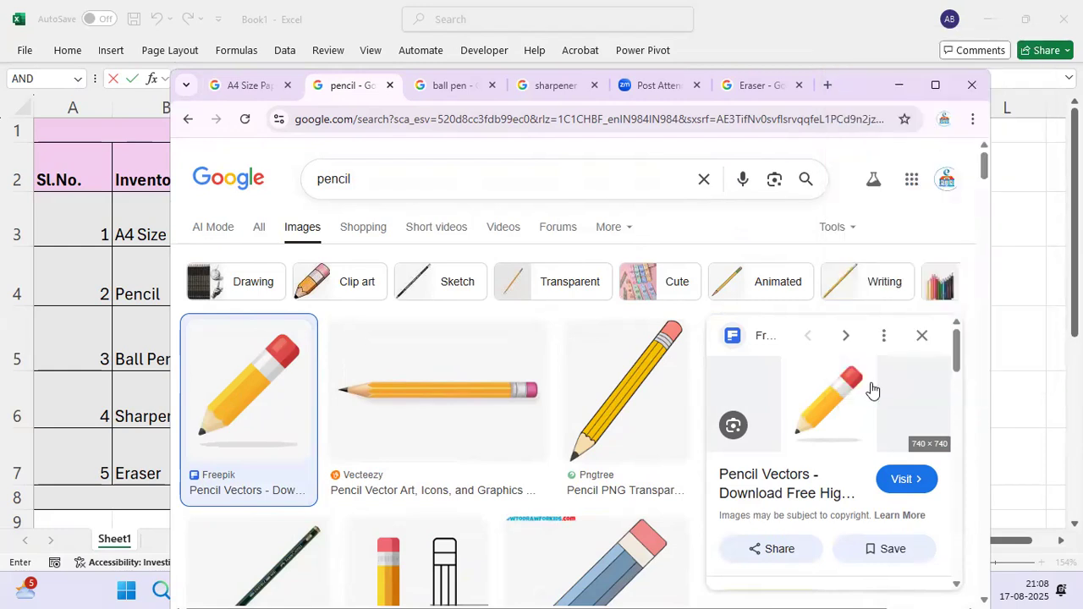
Switch to Excel, paste the copied pencil address as the C4 IMAGE source, and commit the formula with 1 as its second argument
key("alt+Tab")
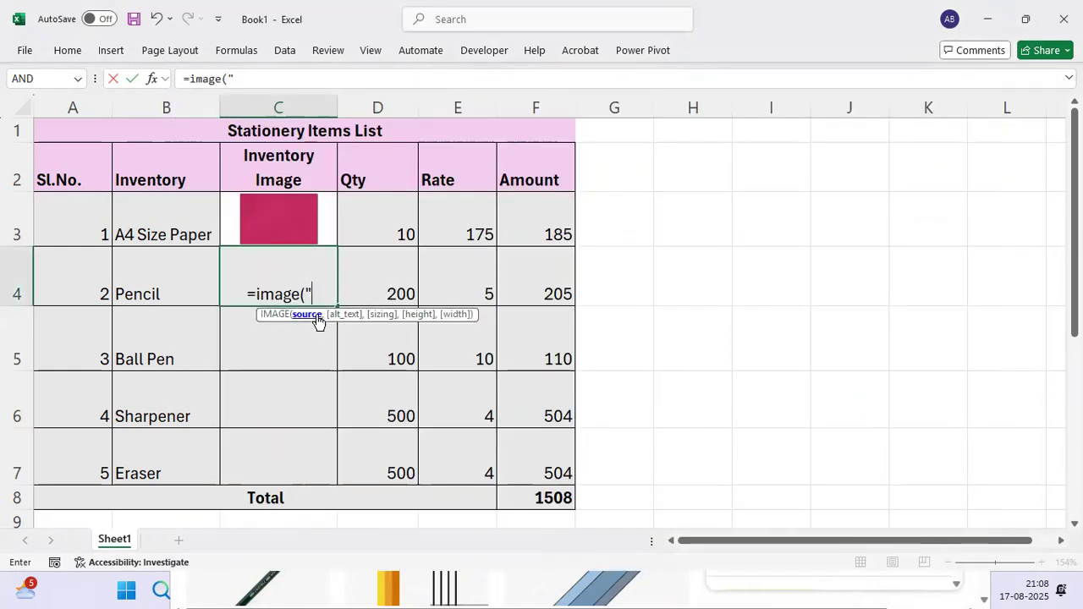
key("ctrl+v")
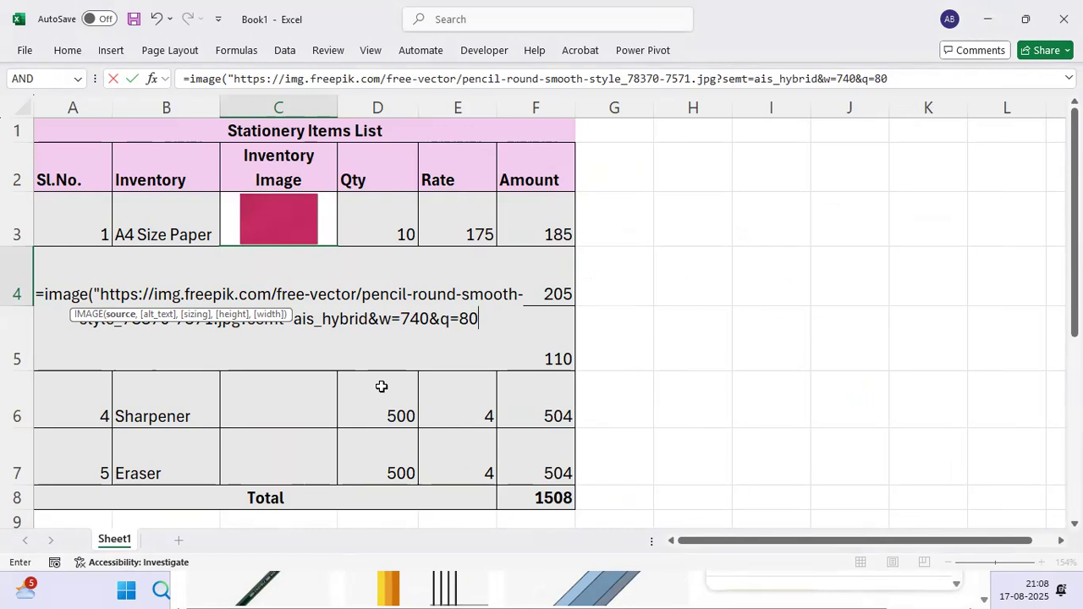
type("\"")
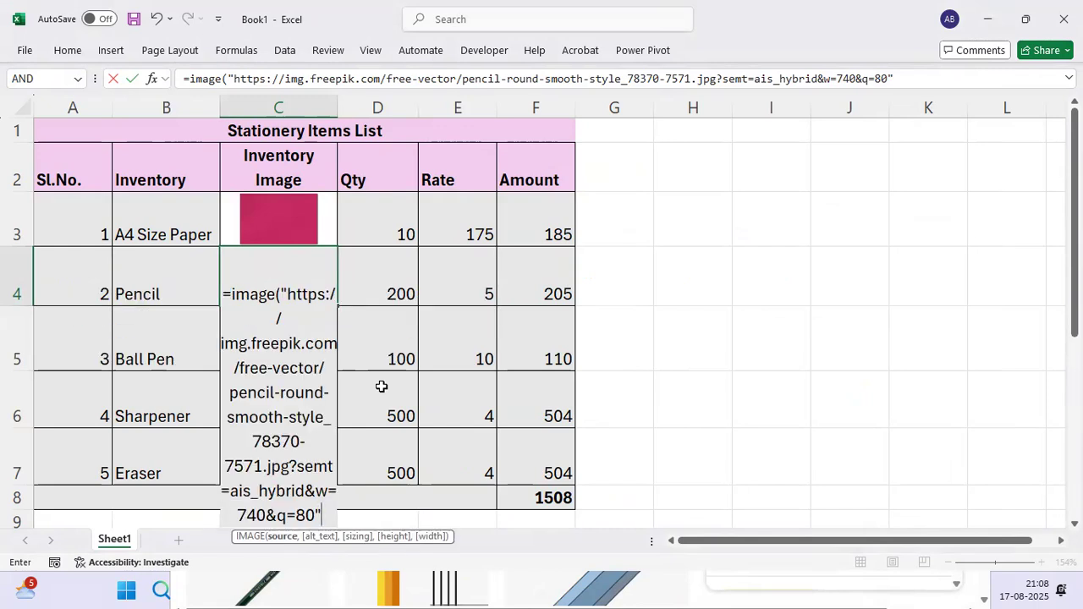
type(",1")
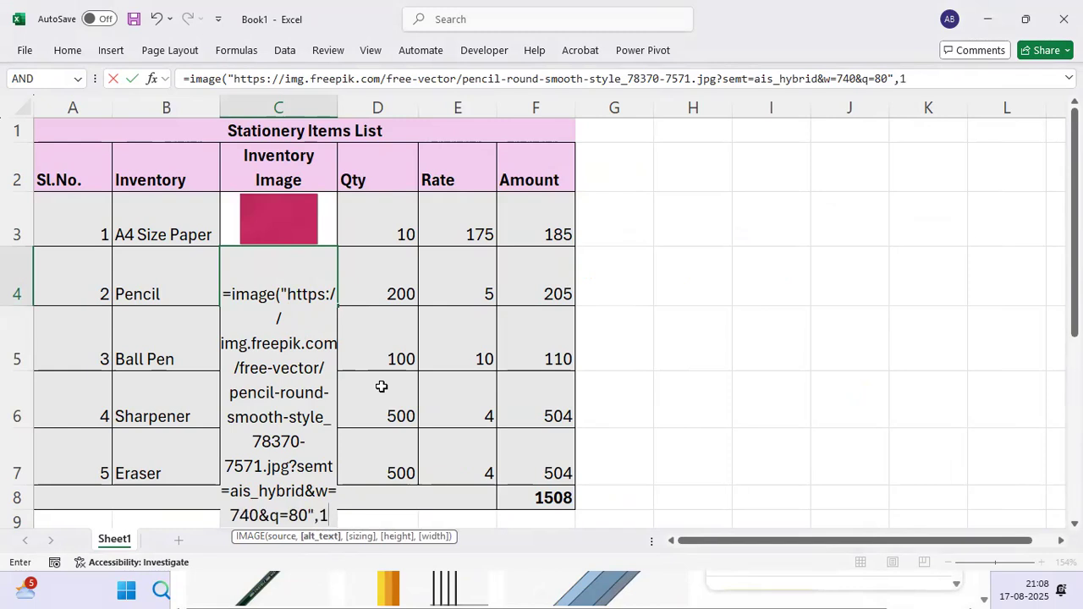
type(")")
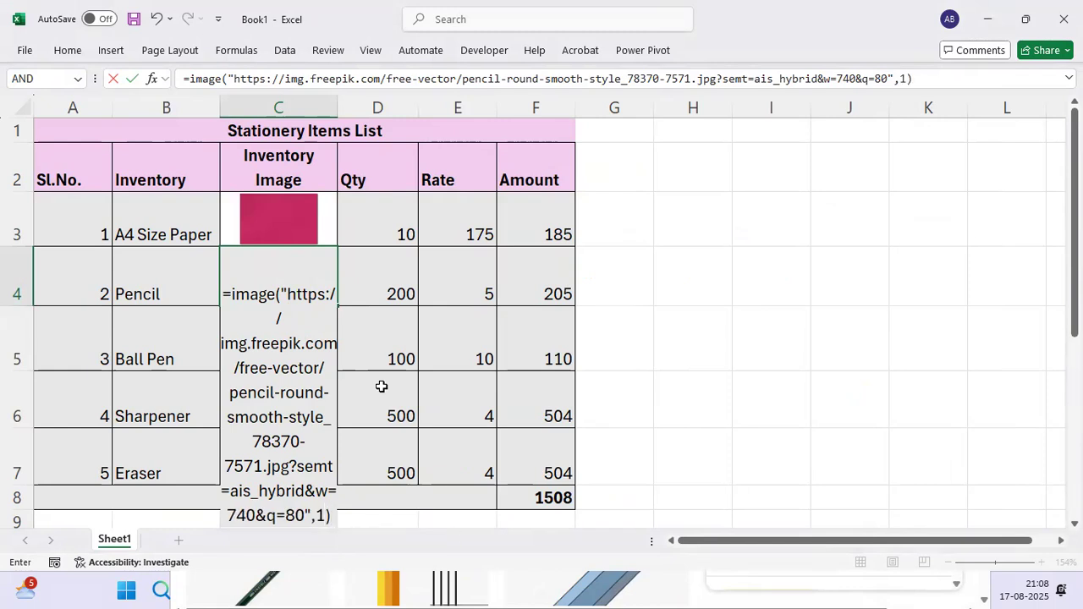
key("Return")
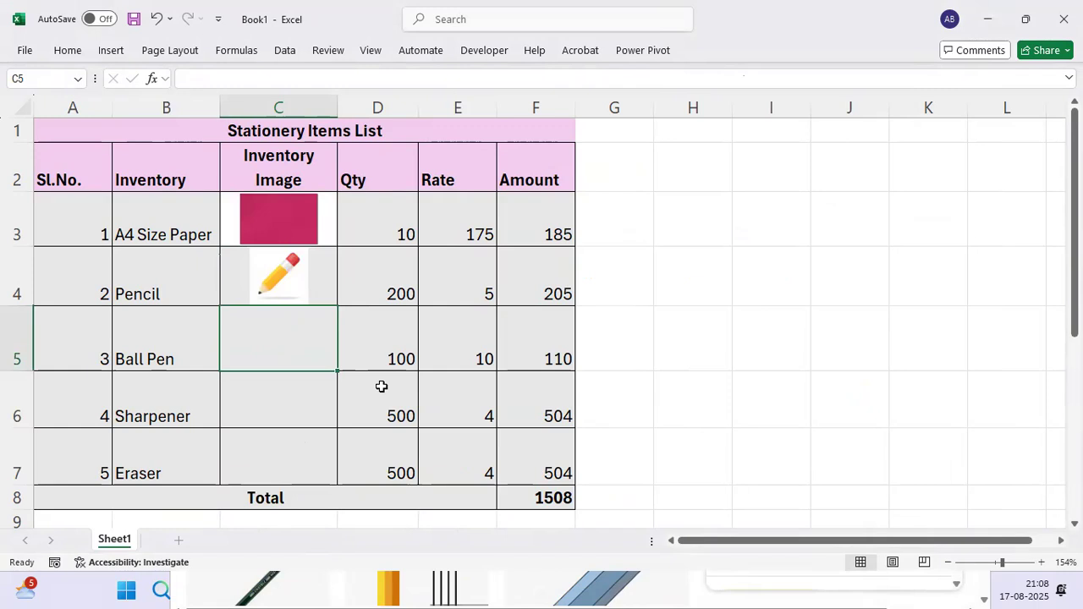
Insert the alt text "Pencil" before the 1 in the C4 IMAGE formula, making 1 the sizing argument, and commit it
key("Up")
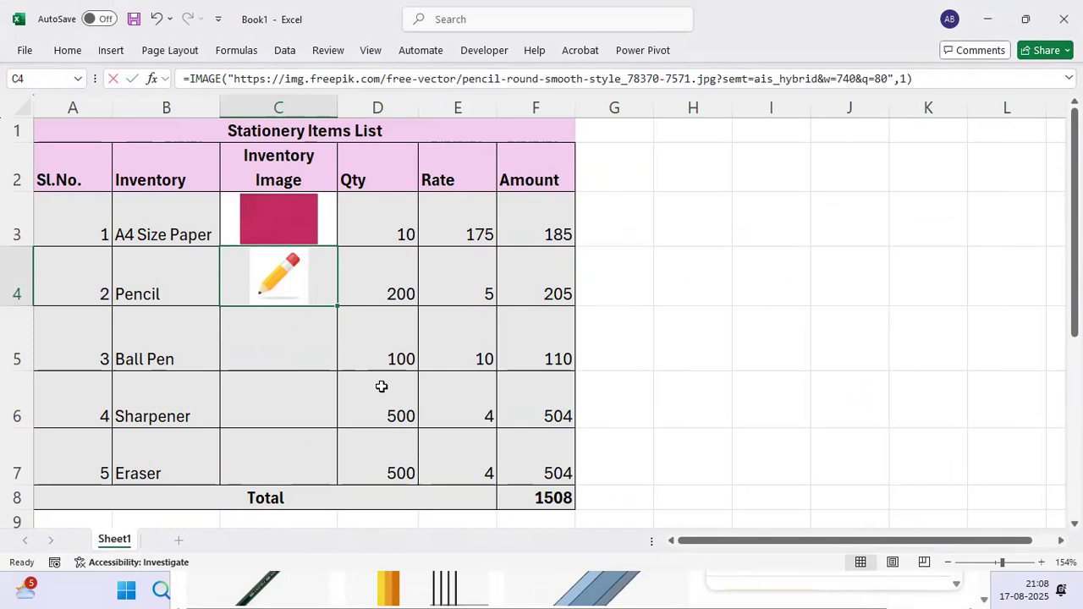
key("F2")
key("Left")
key("Left")
key("Left")
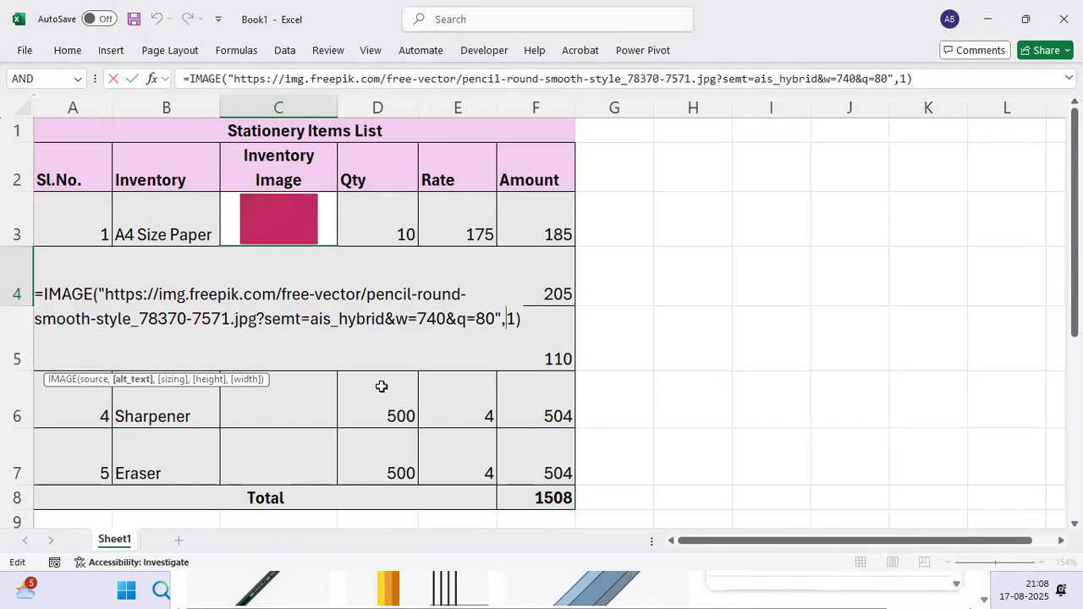
type("\"")
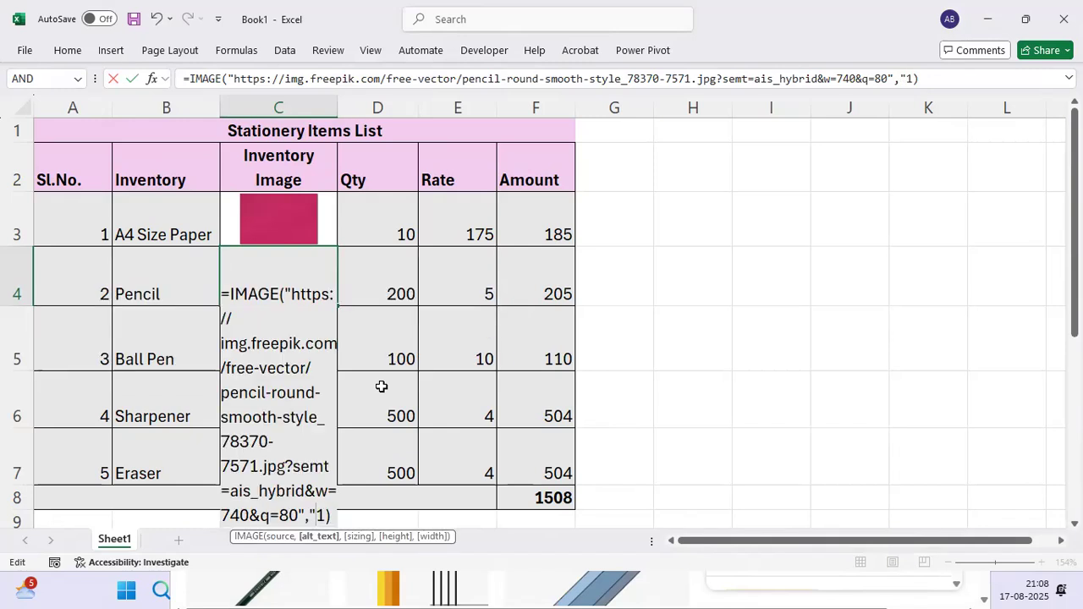
type("Pencil")
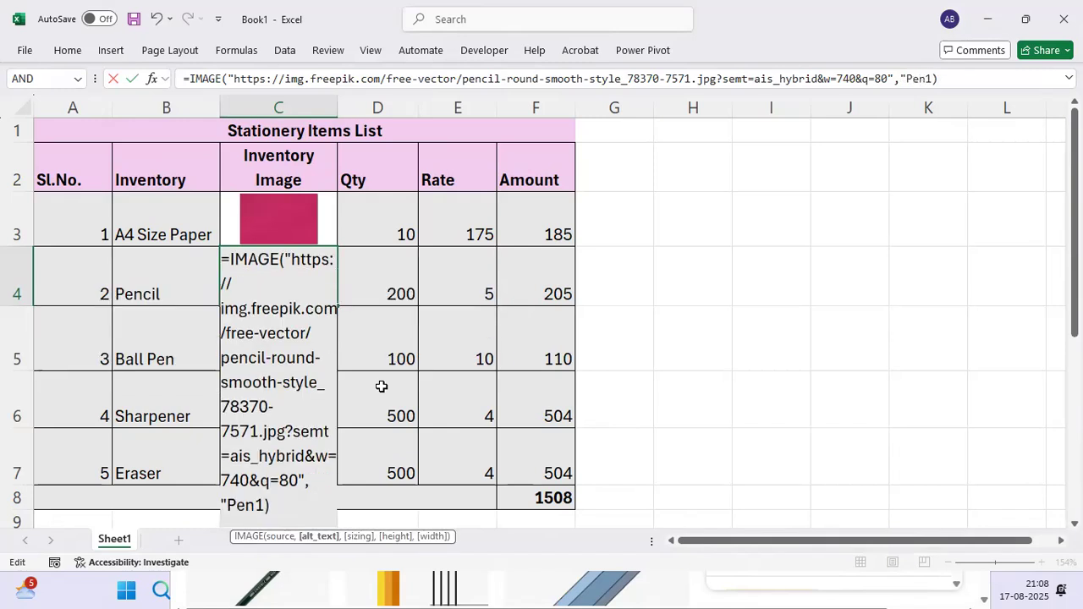
type("\",")
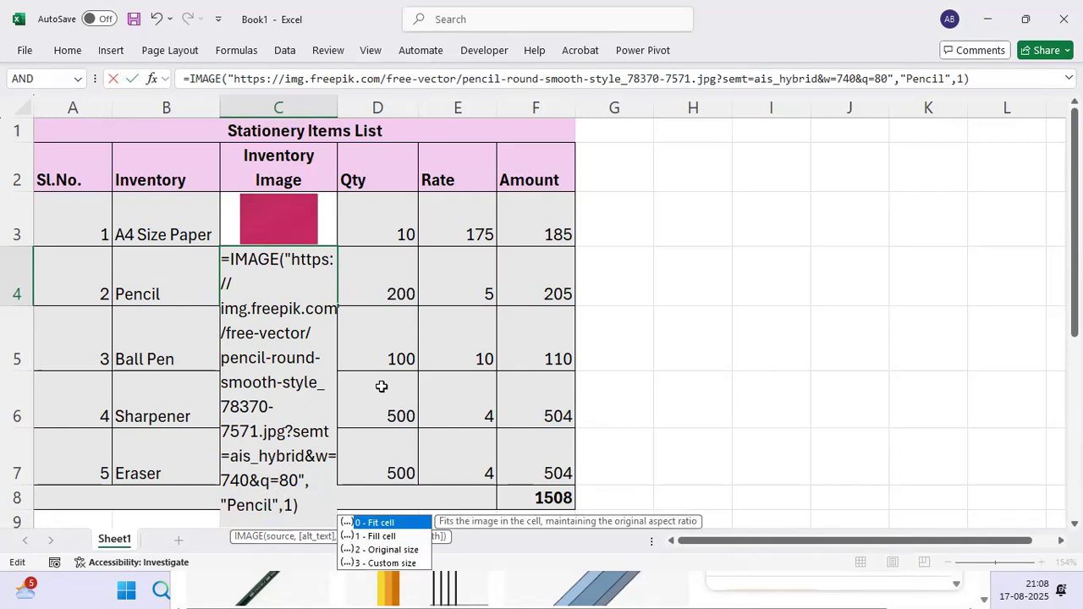
key("Return")
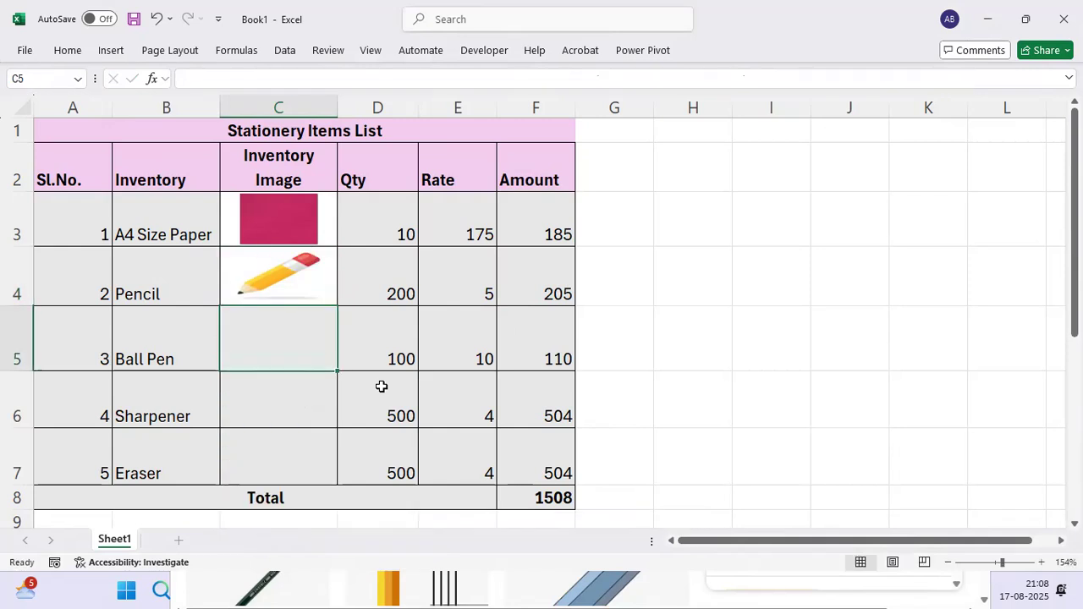
key("Up")
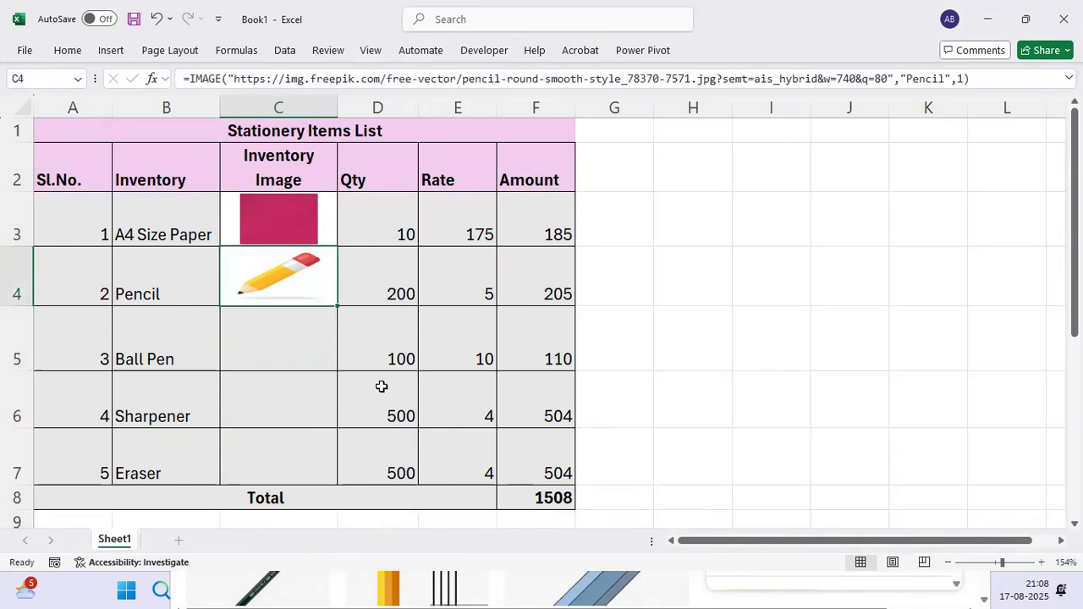
Begin an IMAGE formula in C5 for the Ball Pen row, opening the quotation mark for its source
key("Down")
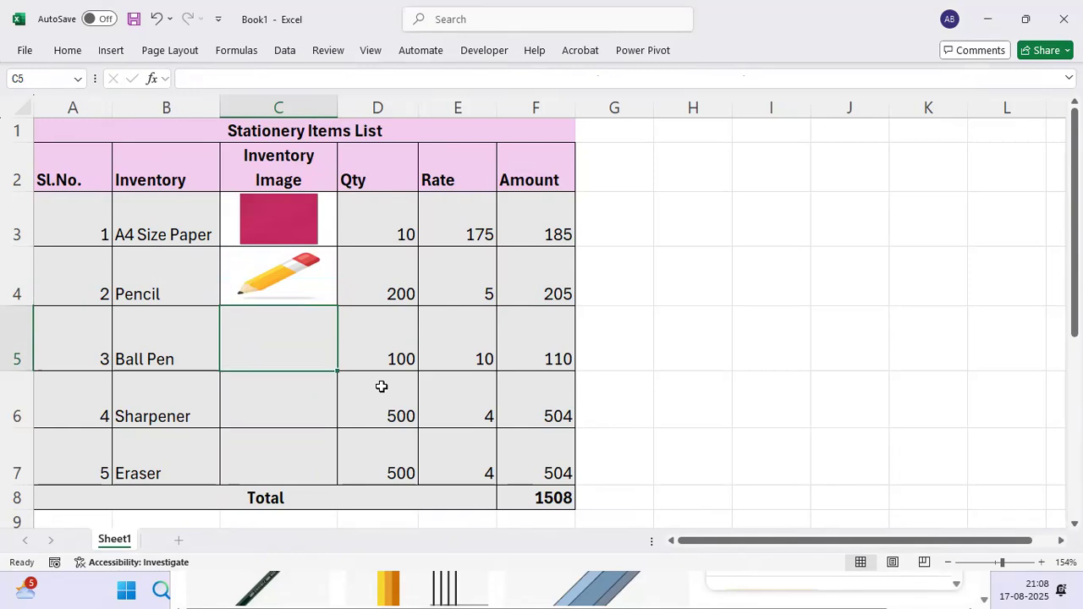
type("=")
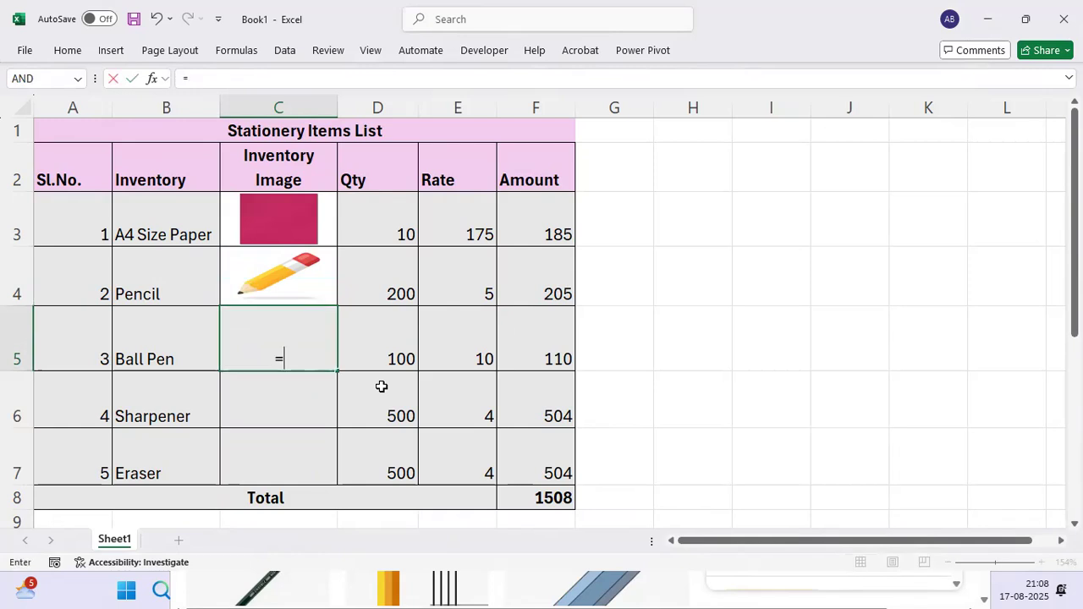
type("image")
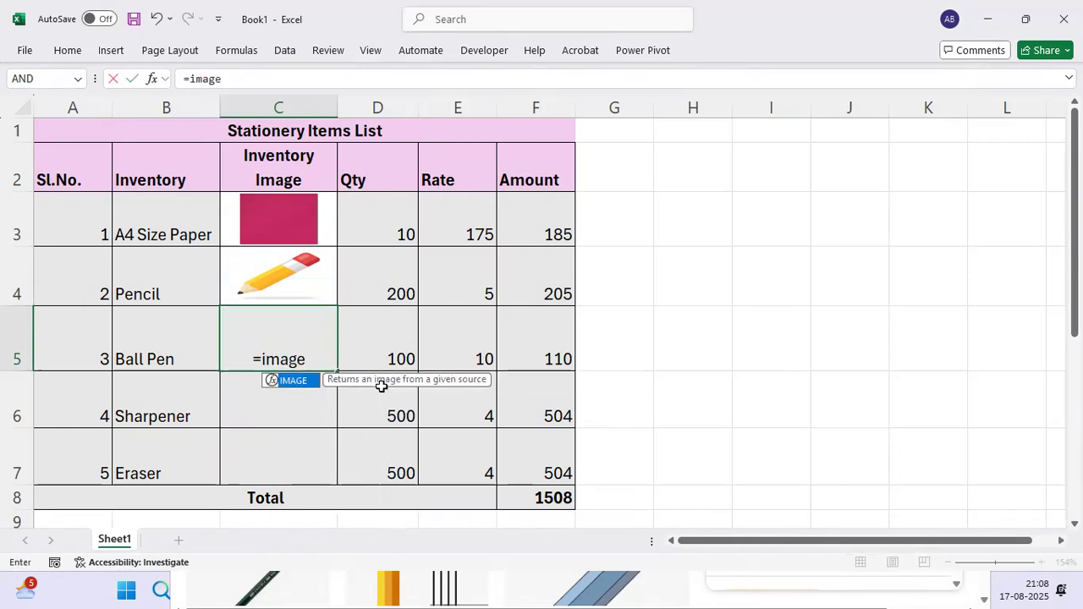
type("(")
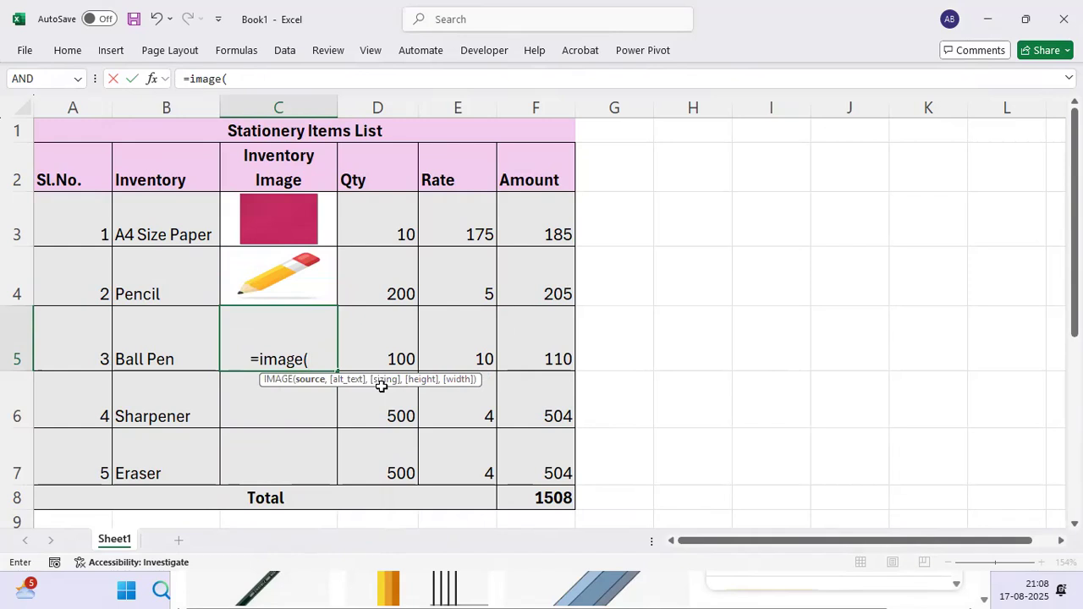
type("\"")
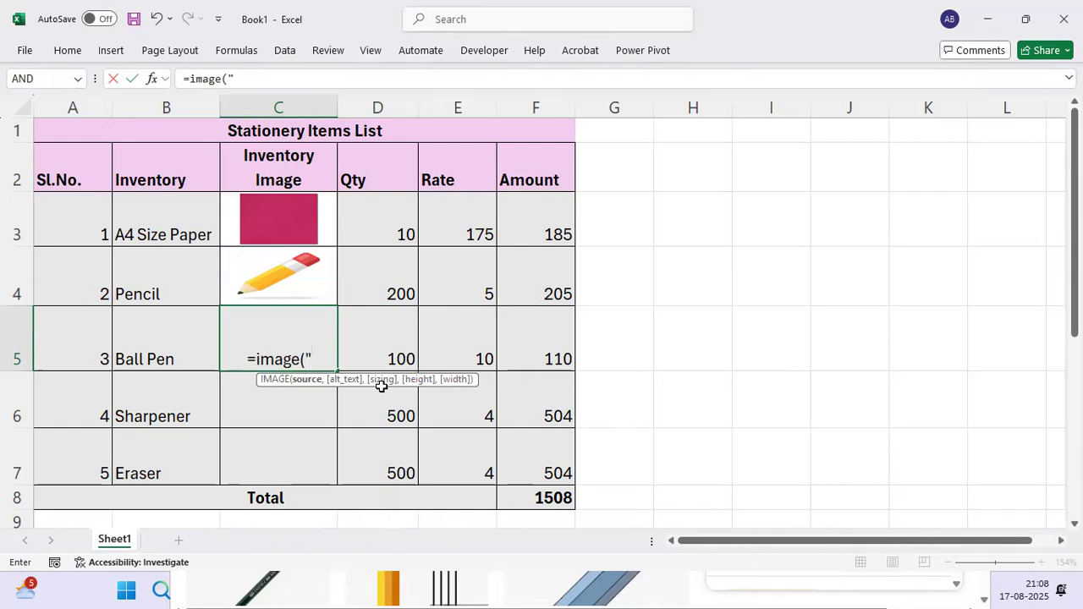
Switch to Chrome and bring up the Online Mantra stainless steel pen picture in the ball pen search results
key("alt+Tab")
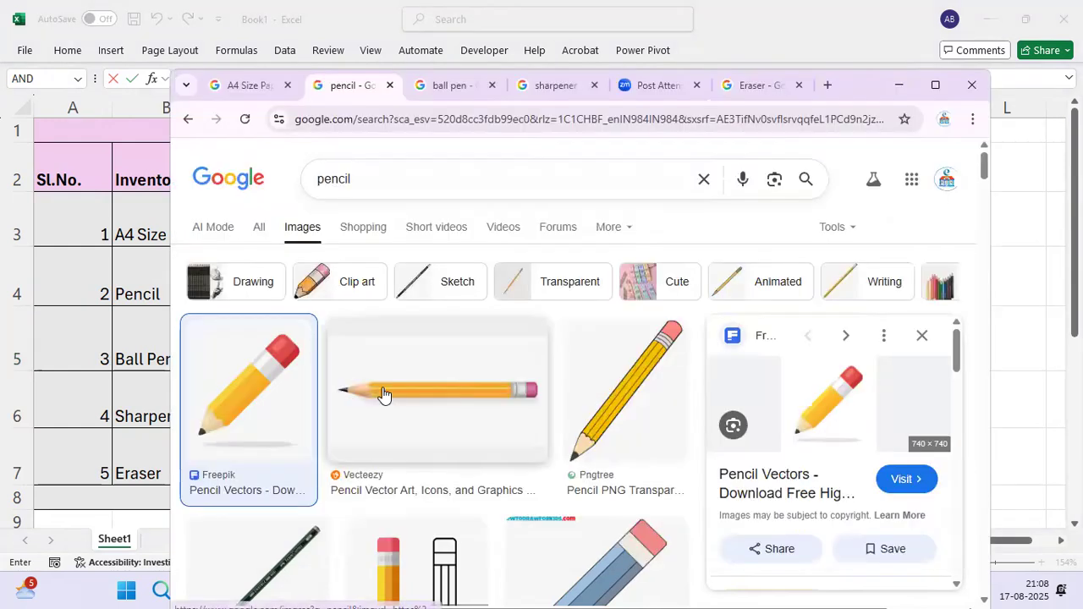
left_click(453, 85)
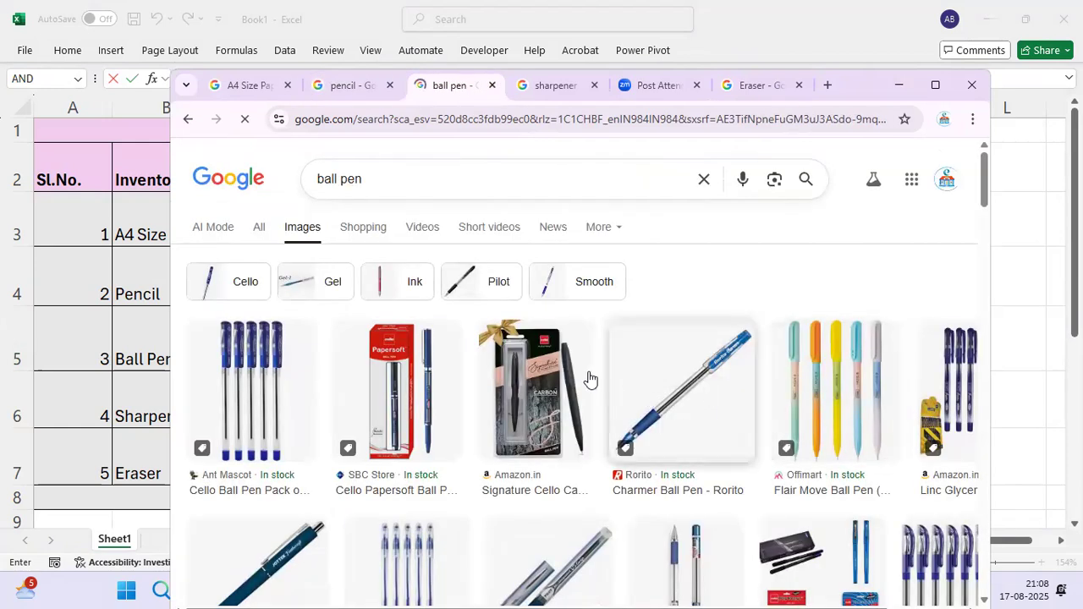
scroll(592, 381, "down", 4)
scroll(606, 454, "down", 3)
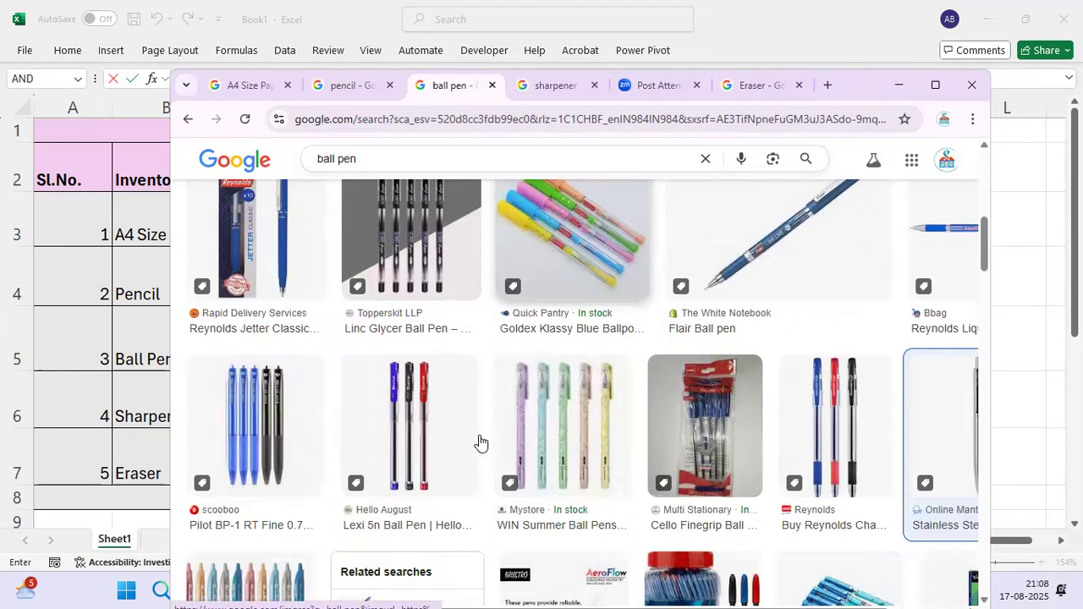
Try to copy the enlarged stainless steel ball pen image for the unfinished C5 formula in Excel
right_click(827, 320)
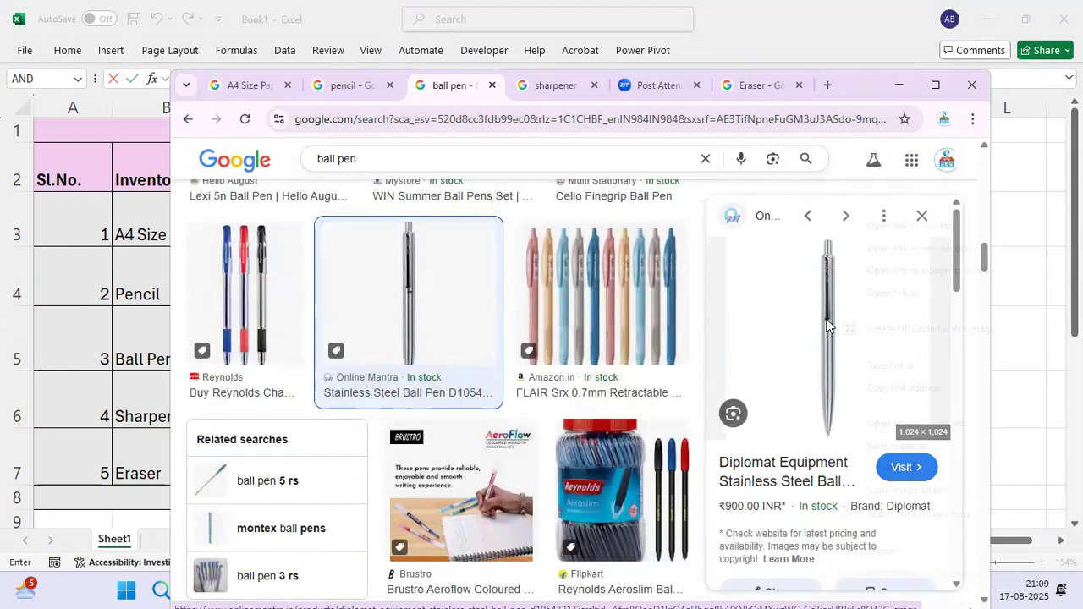
left_click(900, 470)
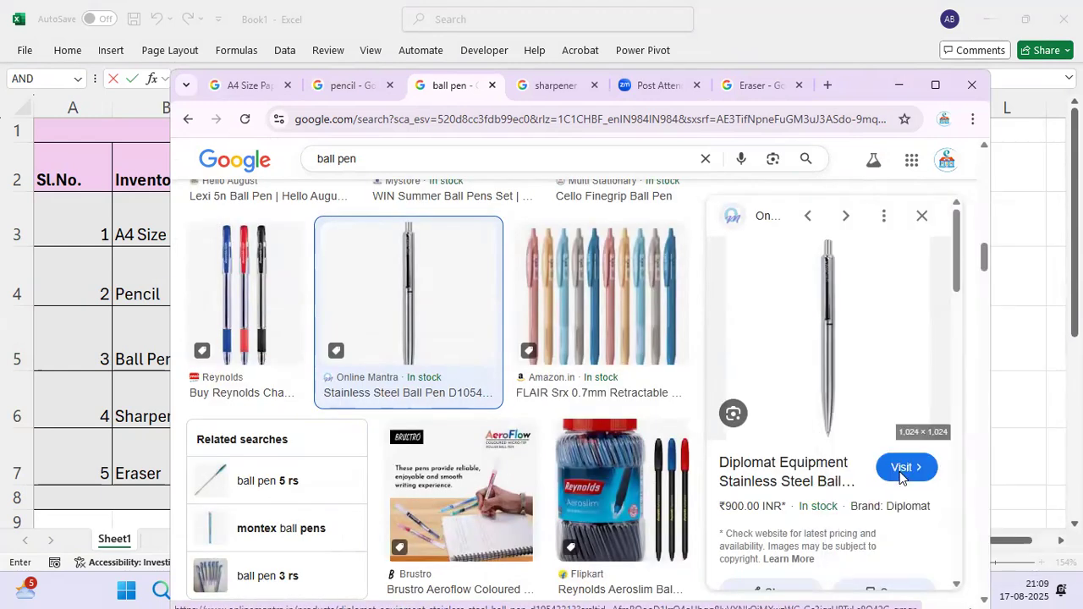
key("alt+Tab")
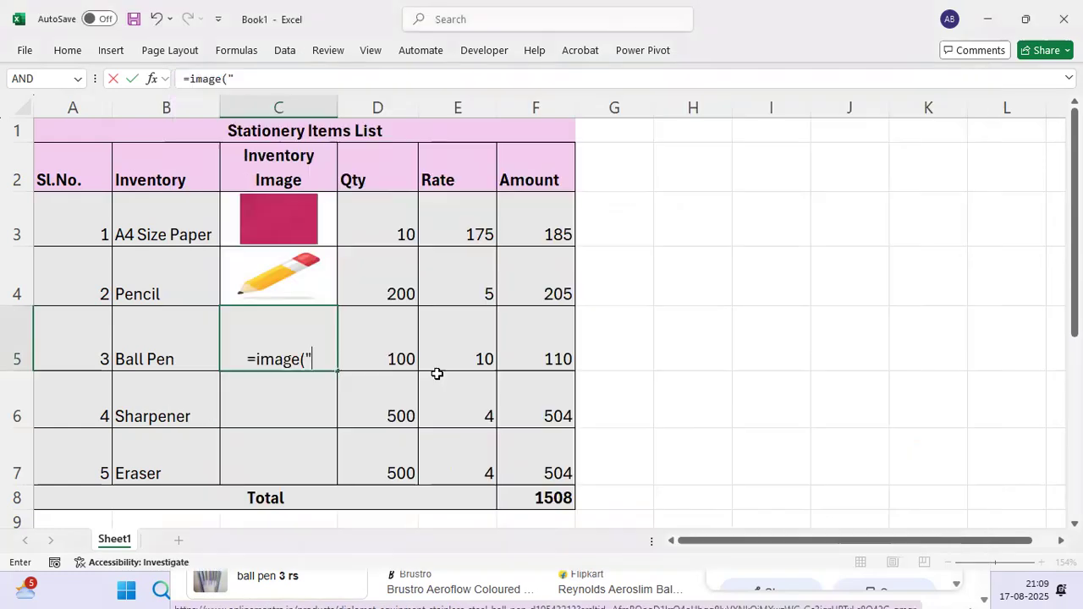
left_click(324, 357)
Switch to Chrome and copy the image address of the Online Mantra stainless steel ball pen picture
key("alt+Tab")
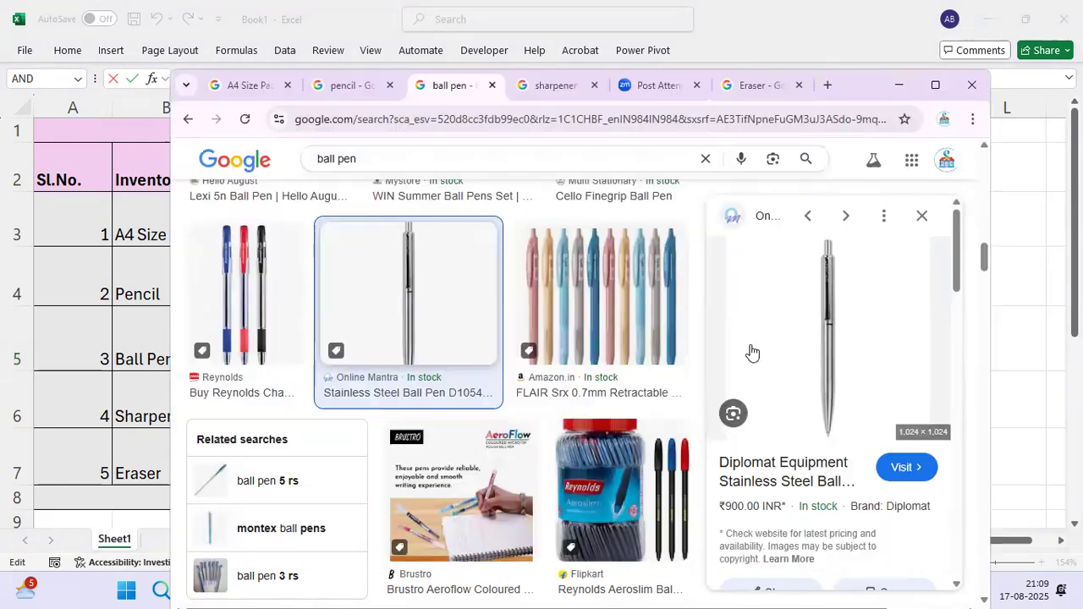
right_click(834, 352)
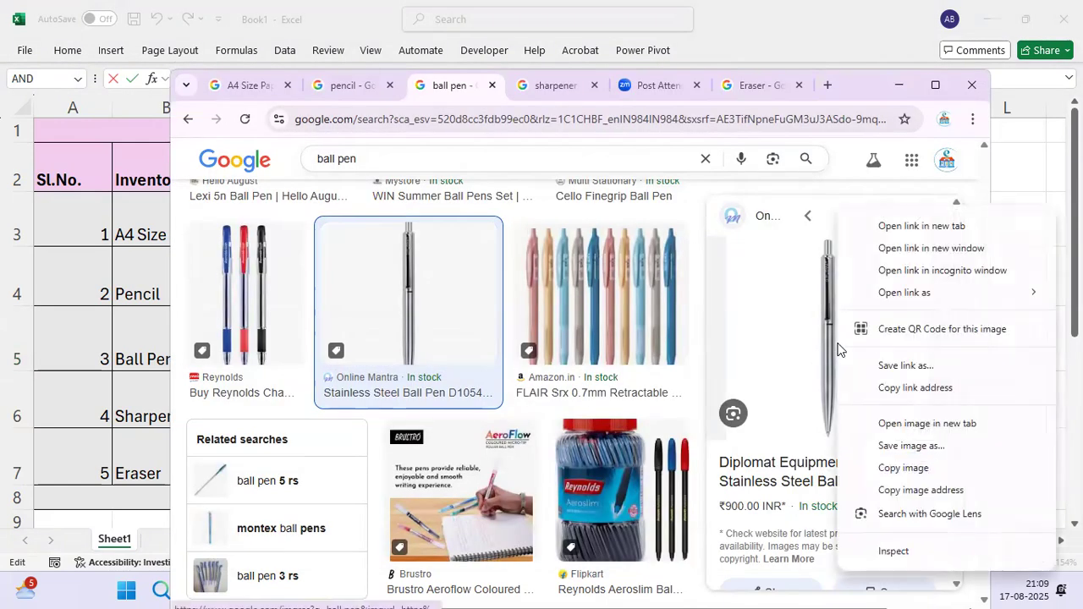
left_click(914, 493)
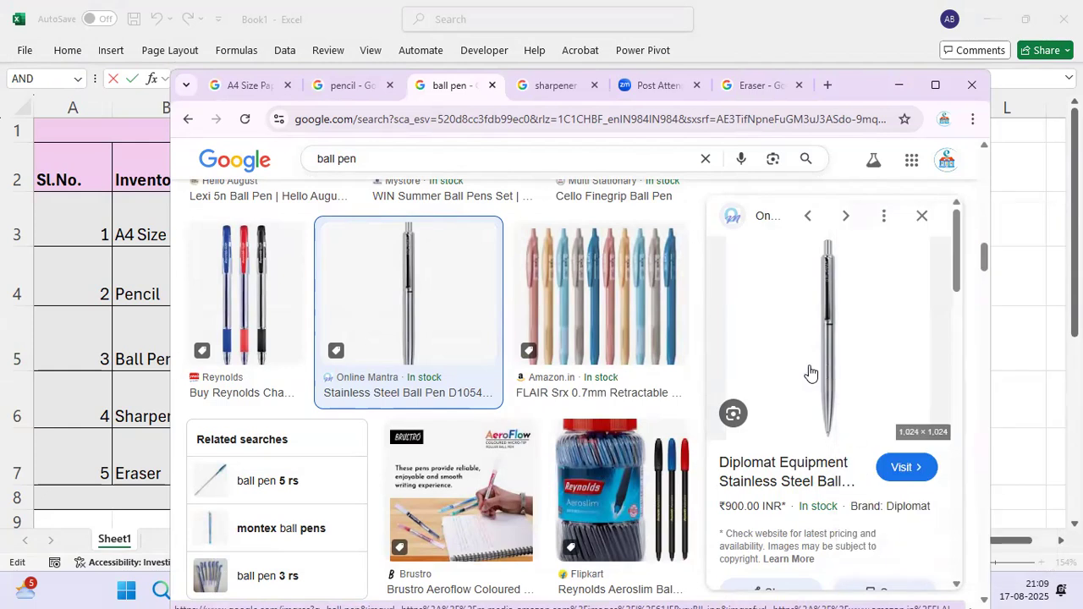
Switch to Excel and paste the copied address as the C5 IMAGE formula's source, closing its quotation mark
key("alt+Tab")
key("ctrl+v")
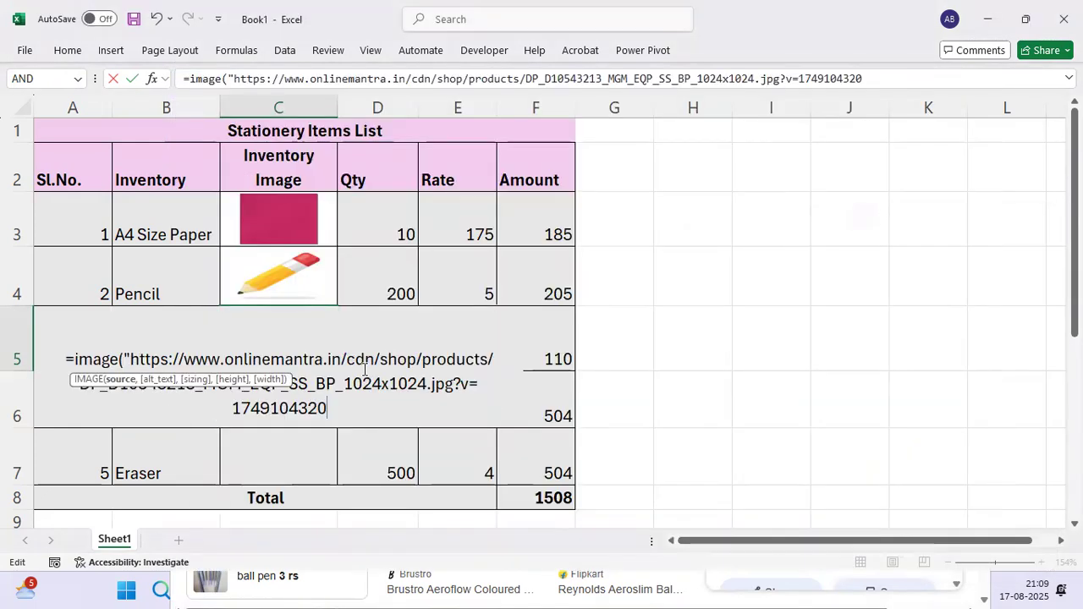
type("\"")
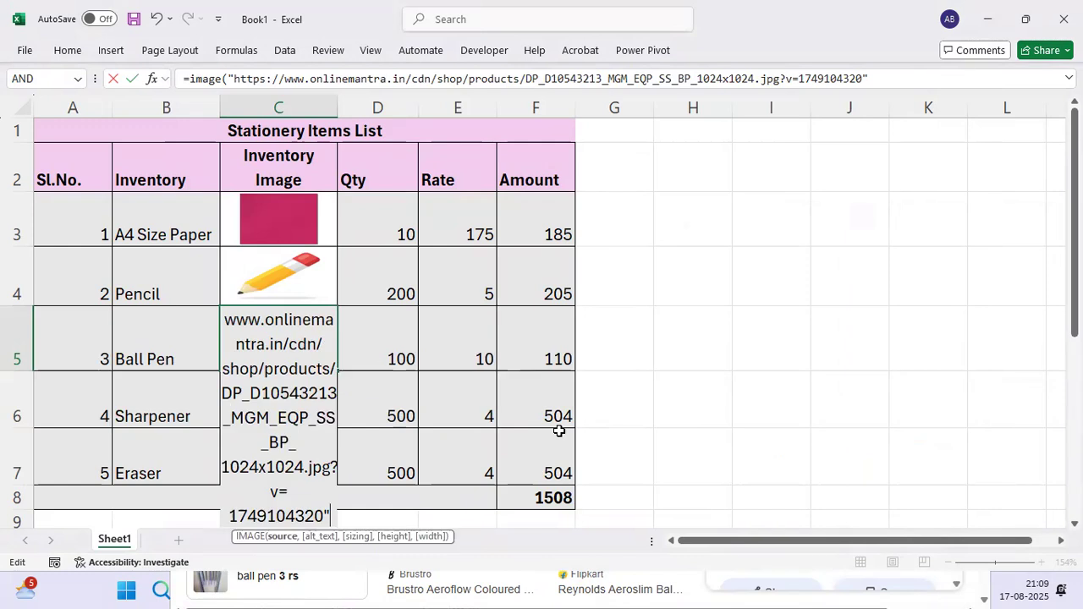
Add the alt text "Ball Pen" and sizing 1 (Fill cell) to the C5 IMAGE formula and commit it
type(",")
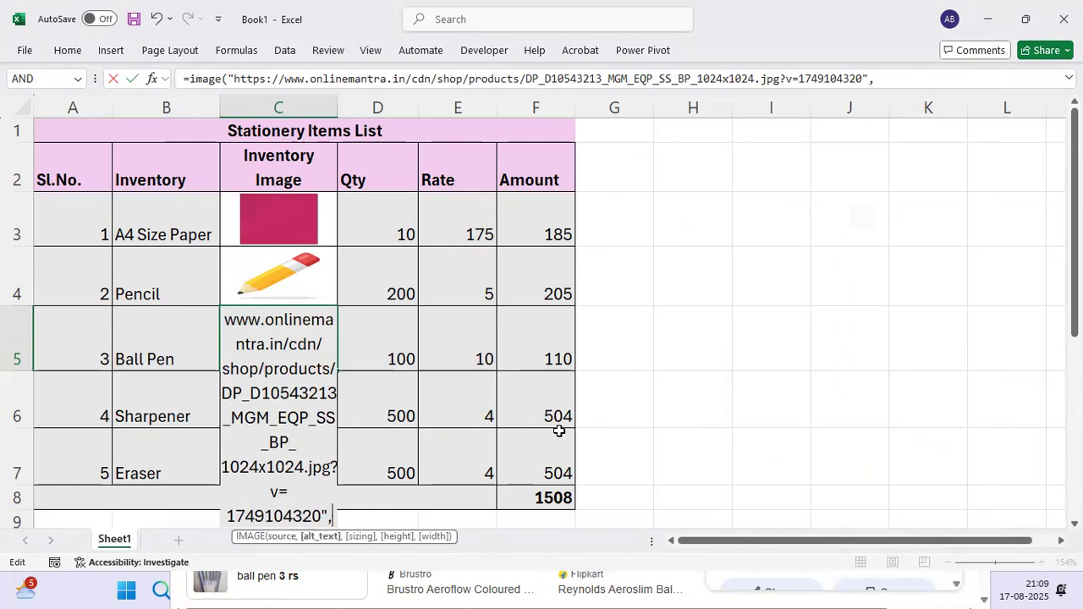
type("\"")
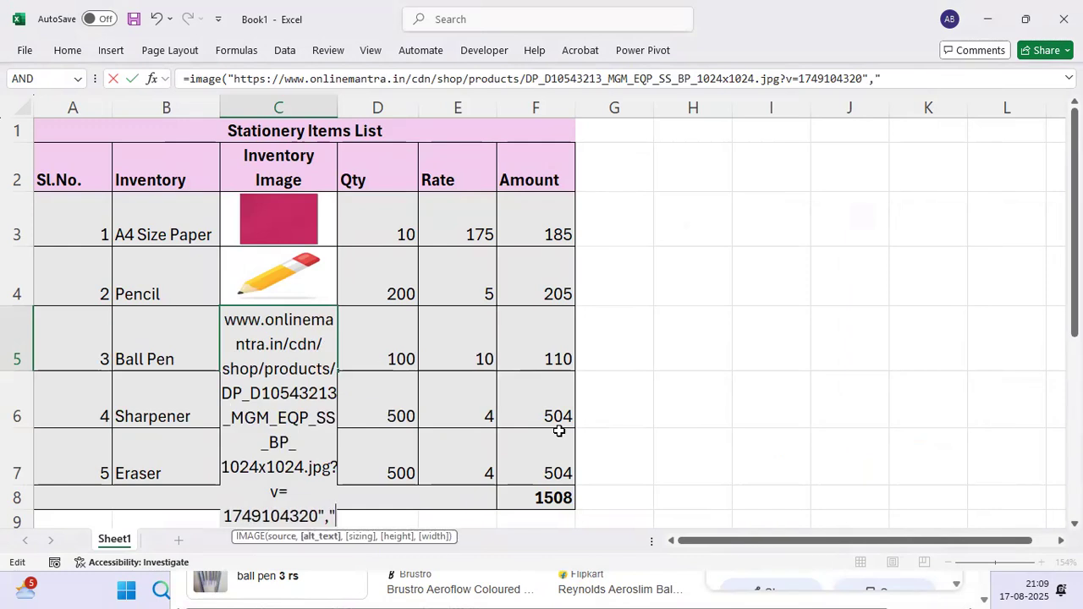
type("Ball")
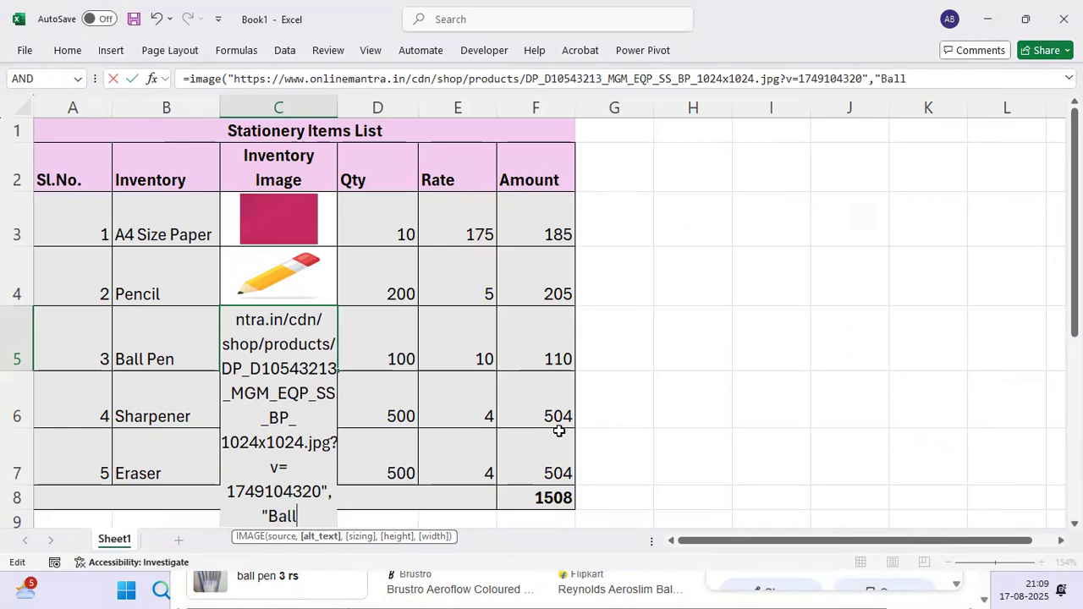
type(" Pen\"")
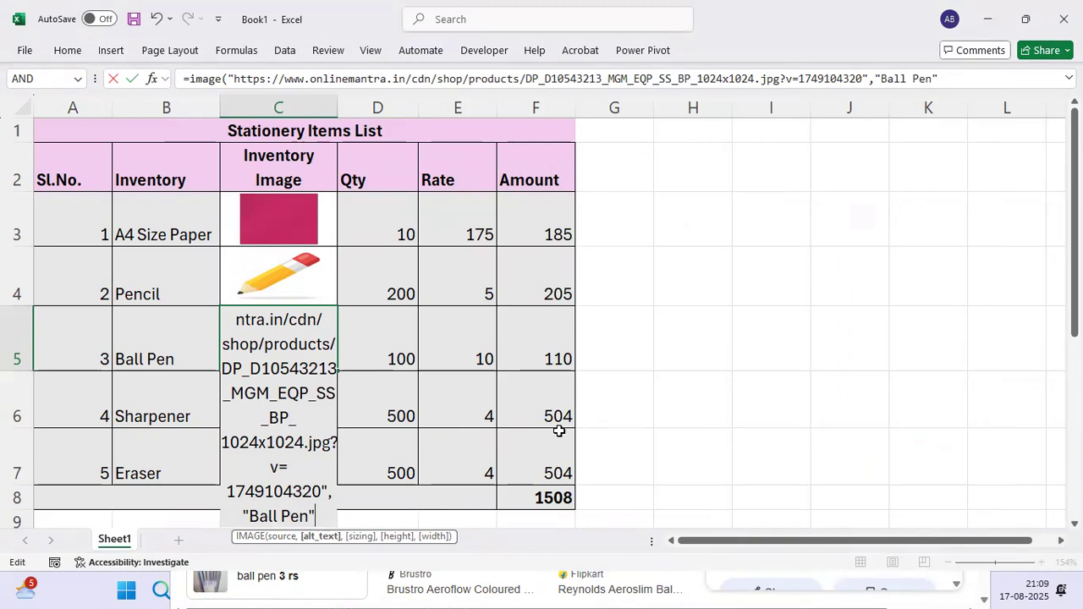
type(",1")
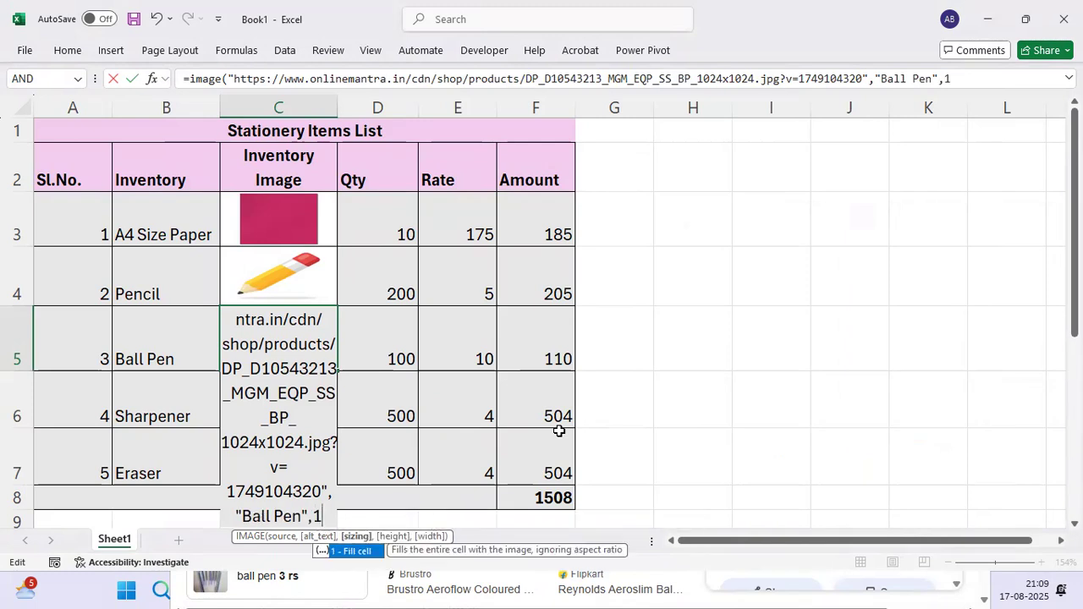
type(")")
key("Return")
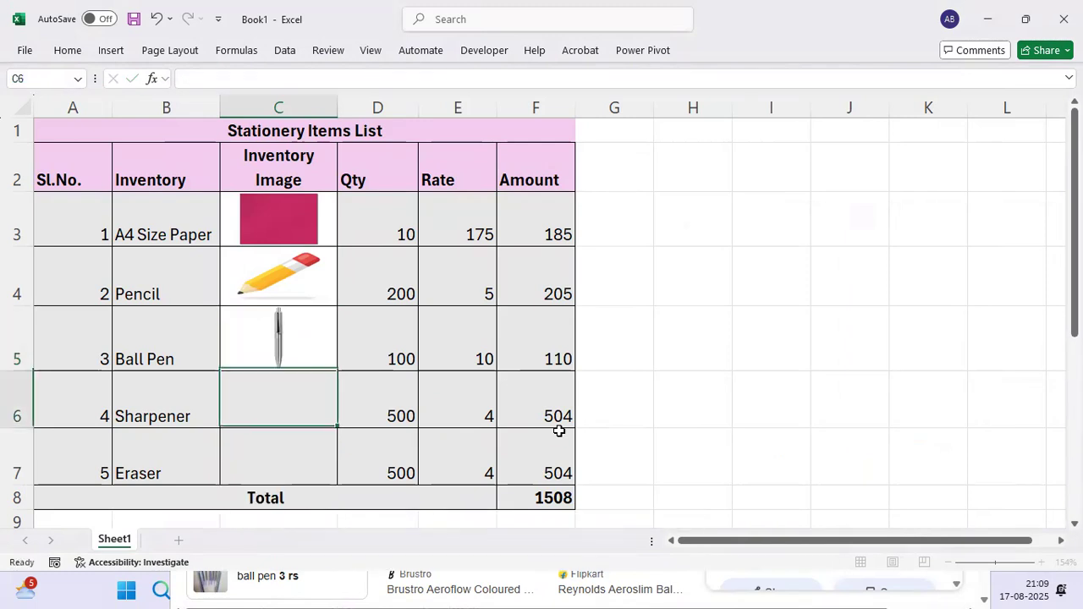
Start an IMAGE formula in the Sharpener row's image cell, C6, with an opening quotation mark for the source
key("Up")
key("Down")
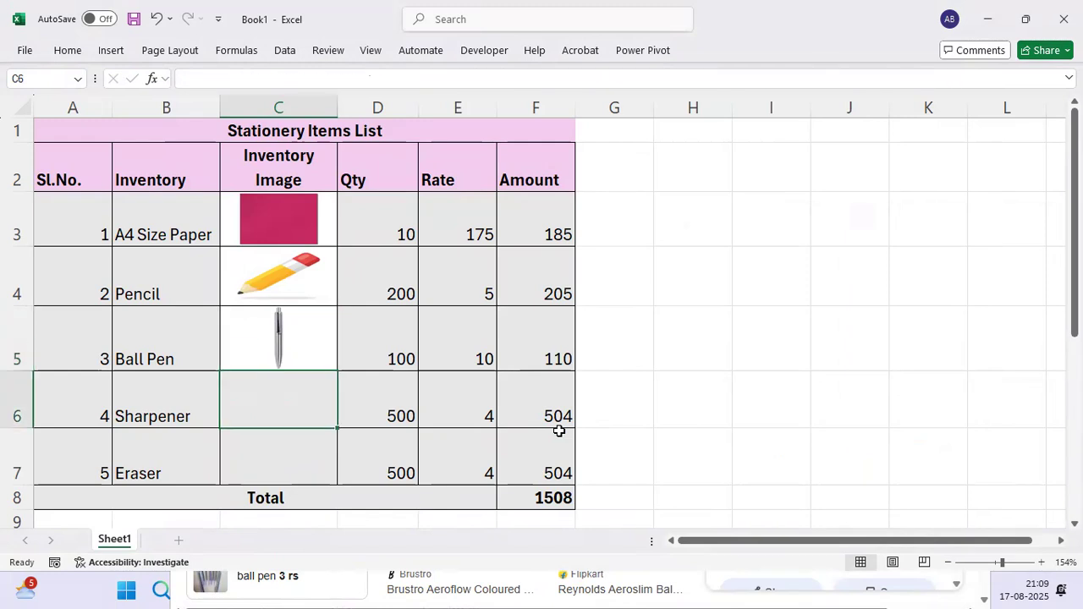
type("=")
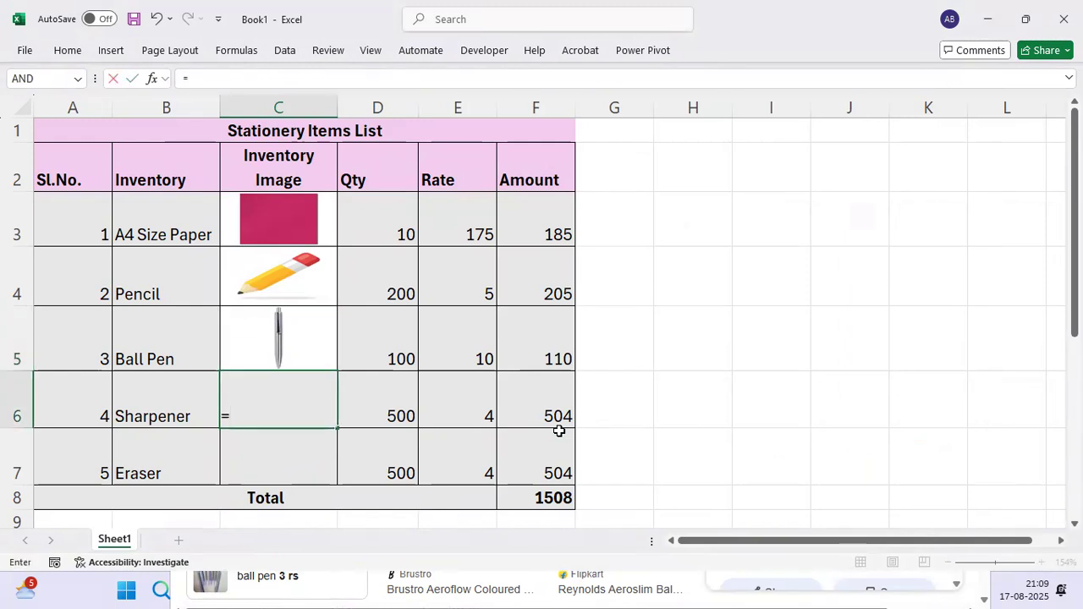
type("image")
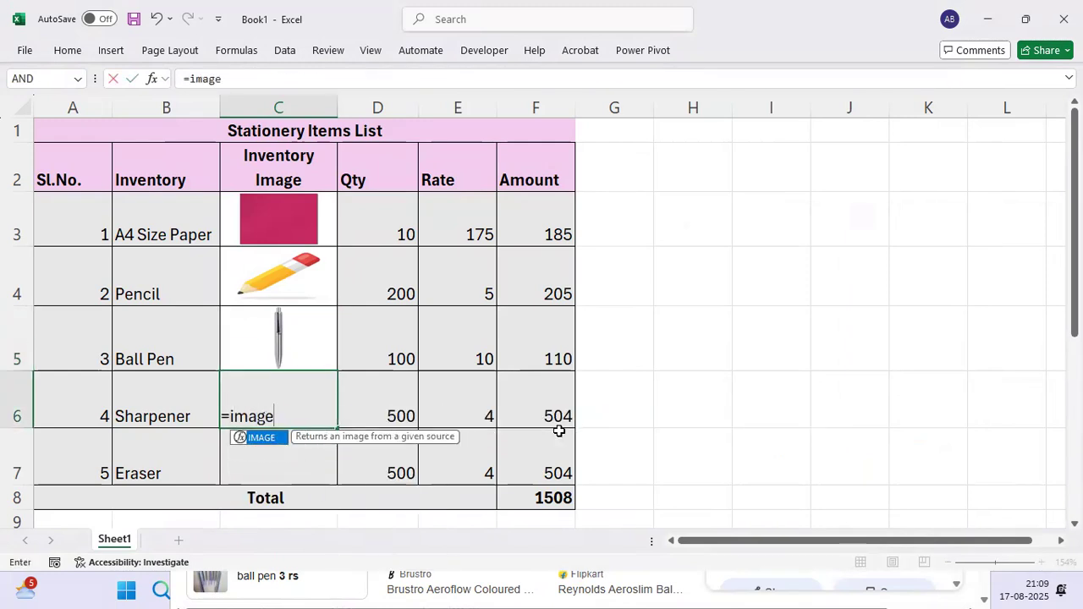
type("(\"")
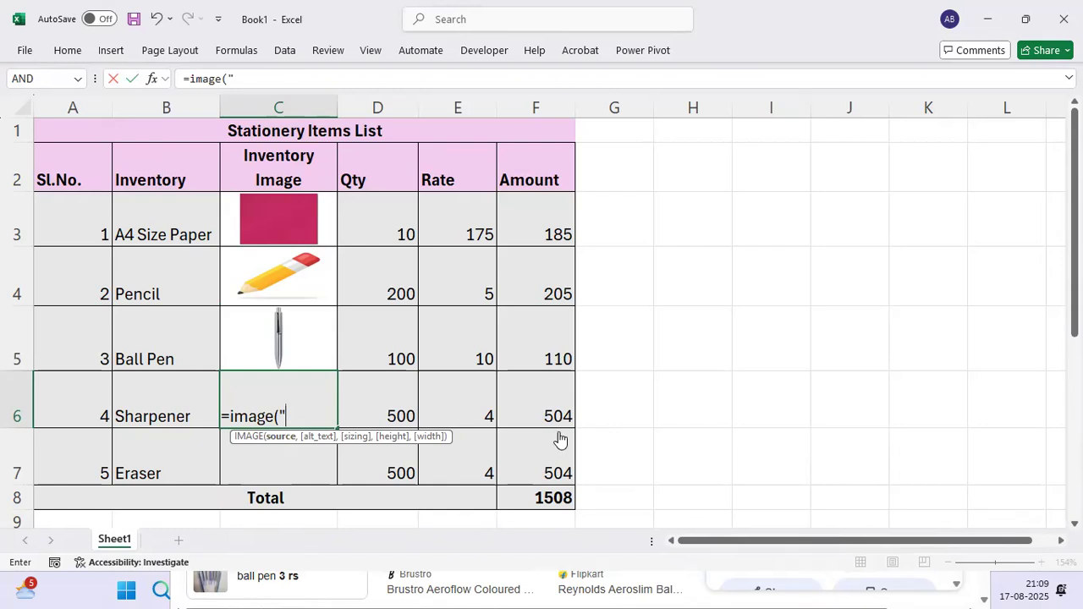
Switch to Chrome and copy the image address of the enlarged blue iStock pencil sharpener picture from the sharpener search
key("alt+Tab")
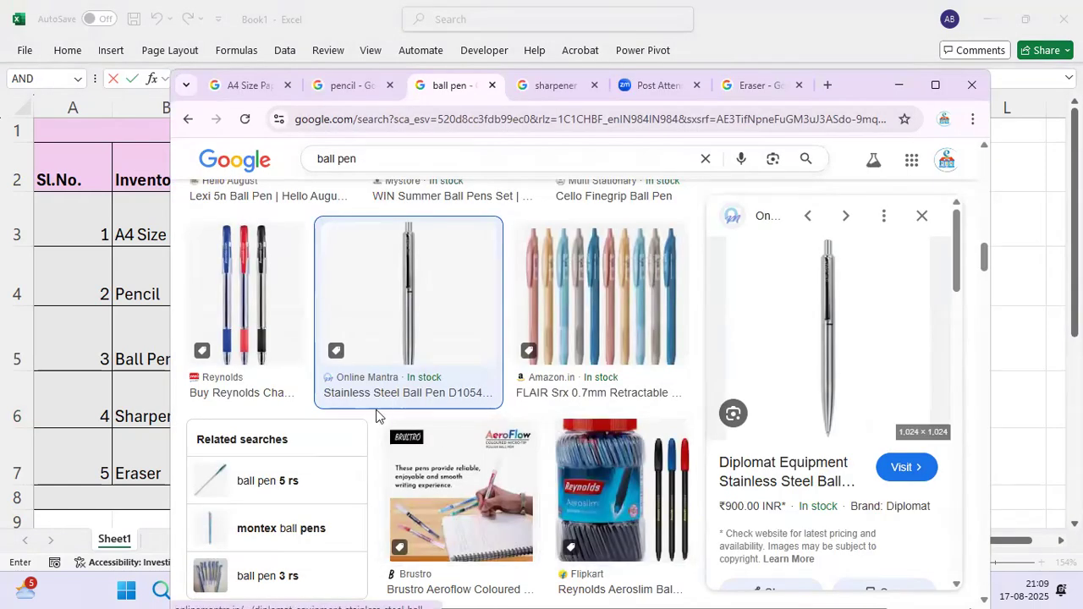
left_click(554, 86)
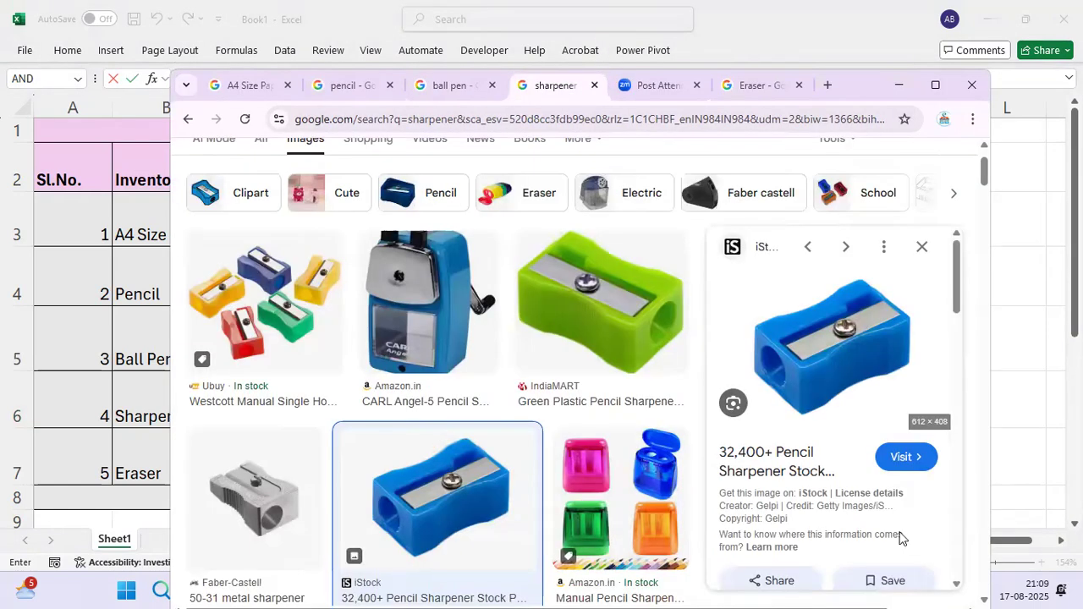
right_click(823, 360)
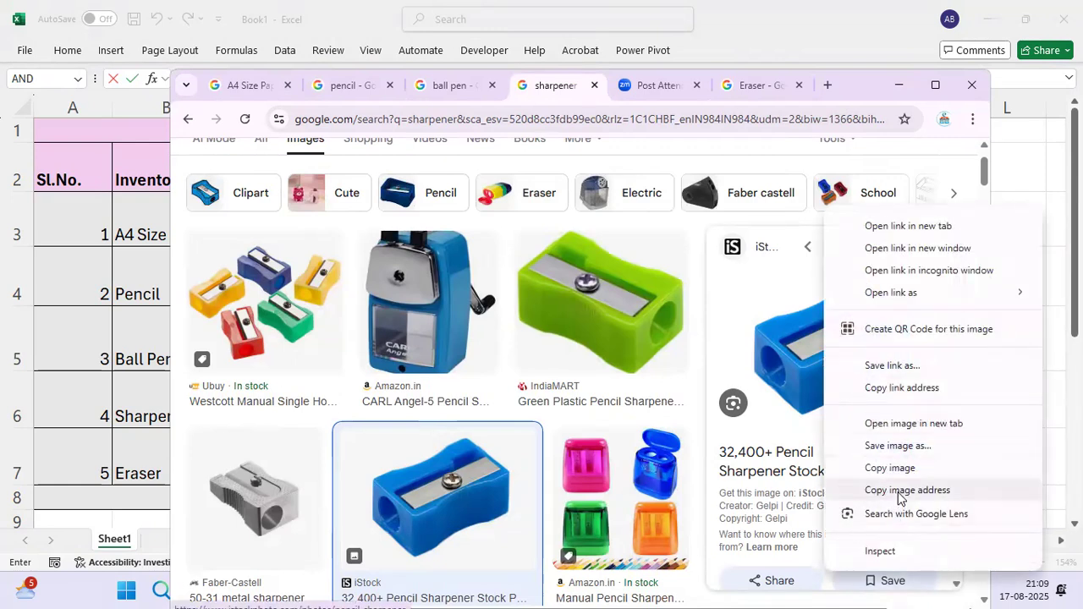
left_click(901, 491)
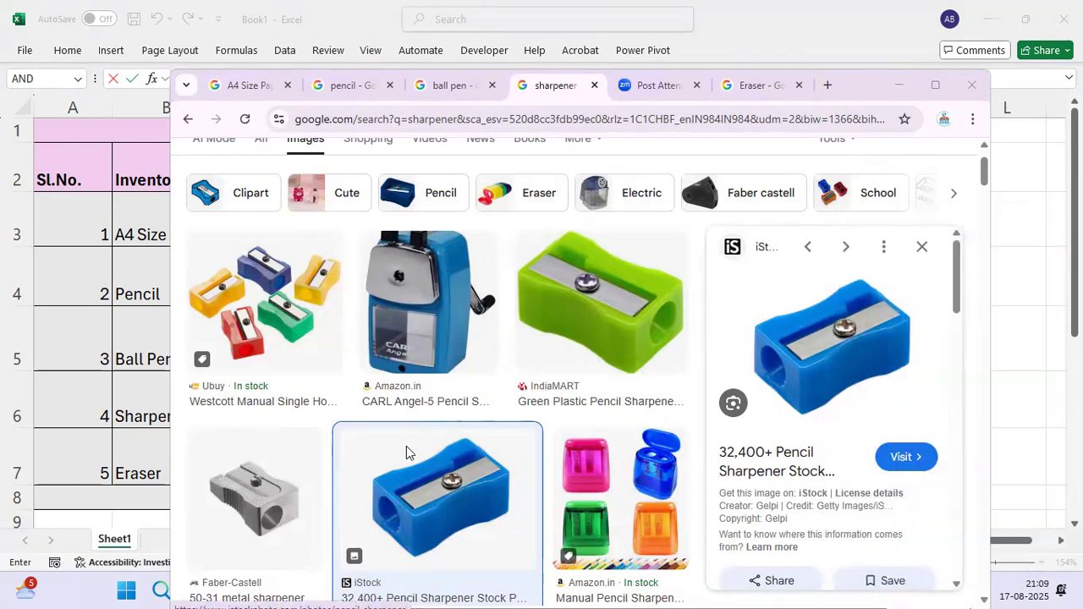
Switch to Excel and paste the copied sharpener address as the C6 IMAGE formula's source, closing its quotation mark
key("alt+Tab")
key("ctrl+v")
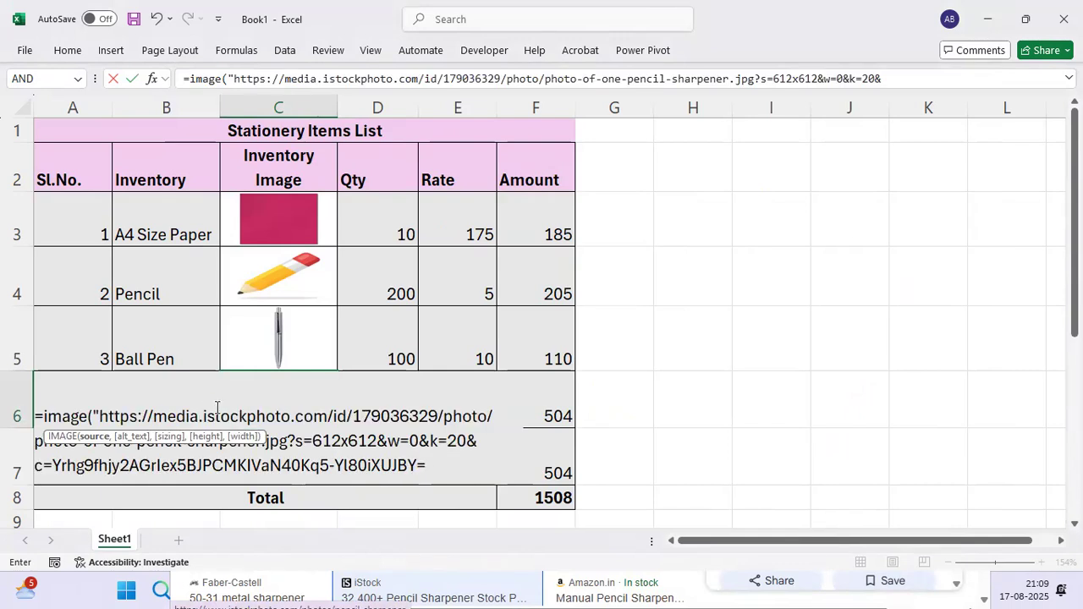
type("\"")
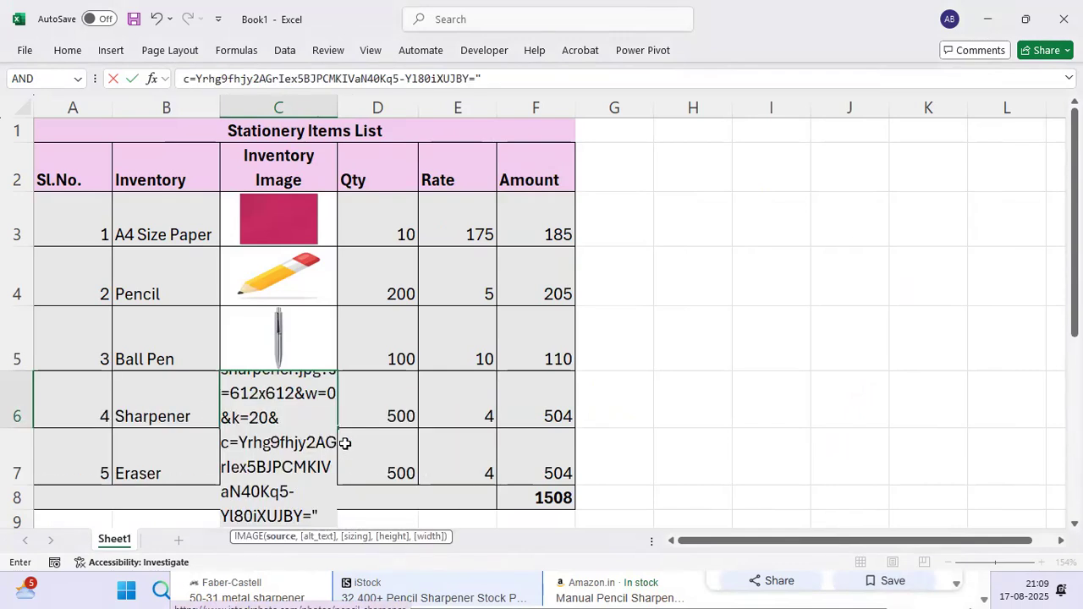
Add the alt text "Sharpener" and sizing 1 (Fill cell) to the C6 IMAGE formula and commit it
type(",\"")
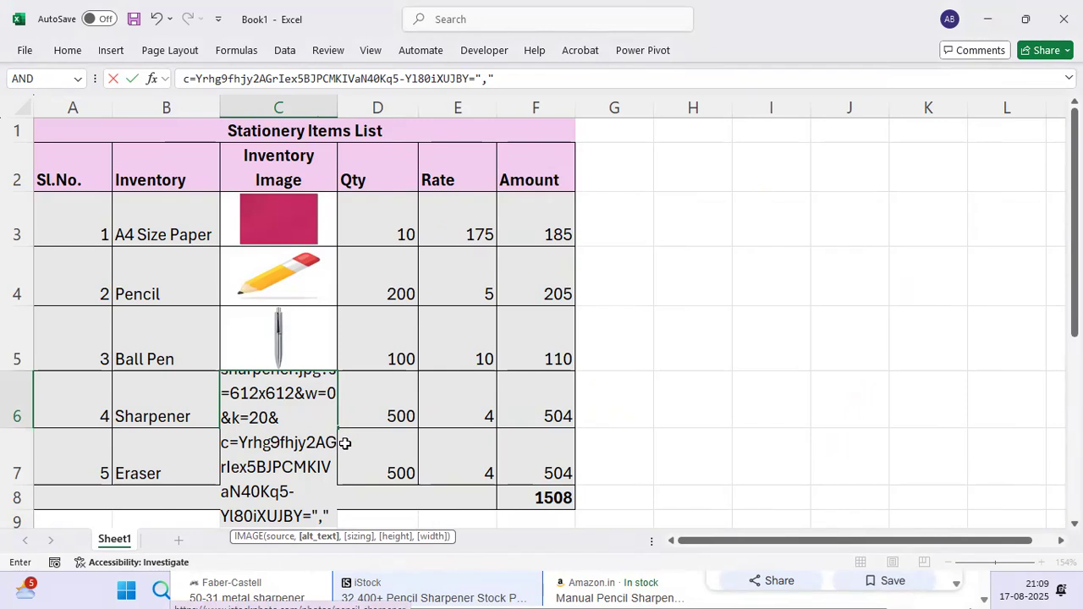
type("Sha")
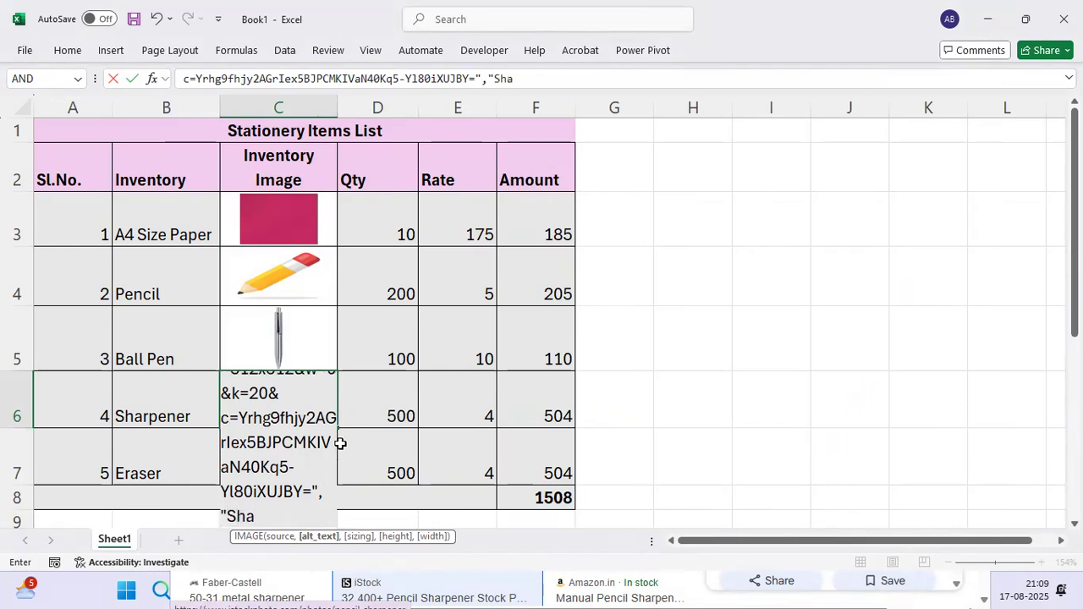
type("rpneer")
key("BackSpace")
key("BackSpace")
key("BackSpace")
key("BackSpace")
type("ener")
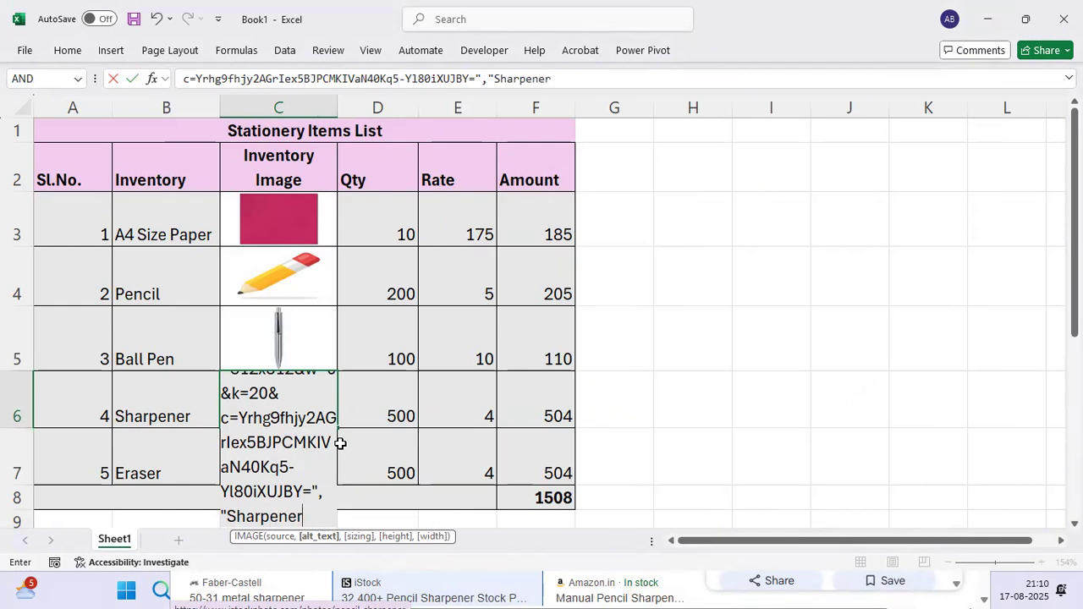
type("\",")
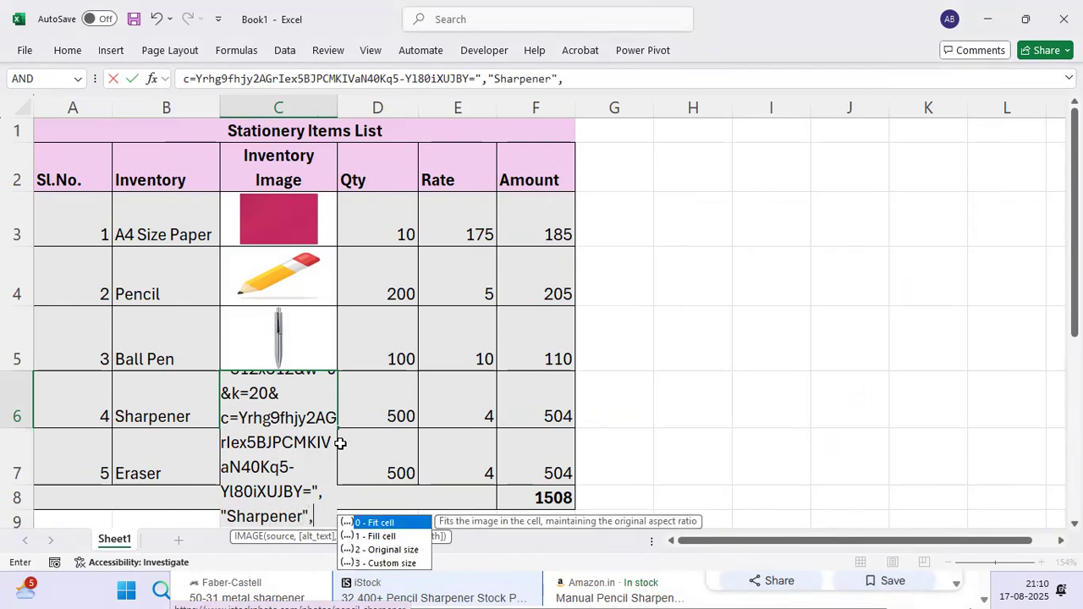
type("1)")
key("Return")
Start an IMAGE formula in the Eraser row's image cell, C7, with an opening quotation mark for the source
key("Up")
key("Down")
type("=")
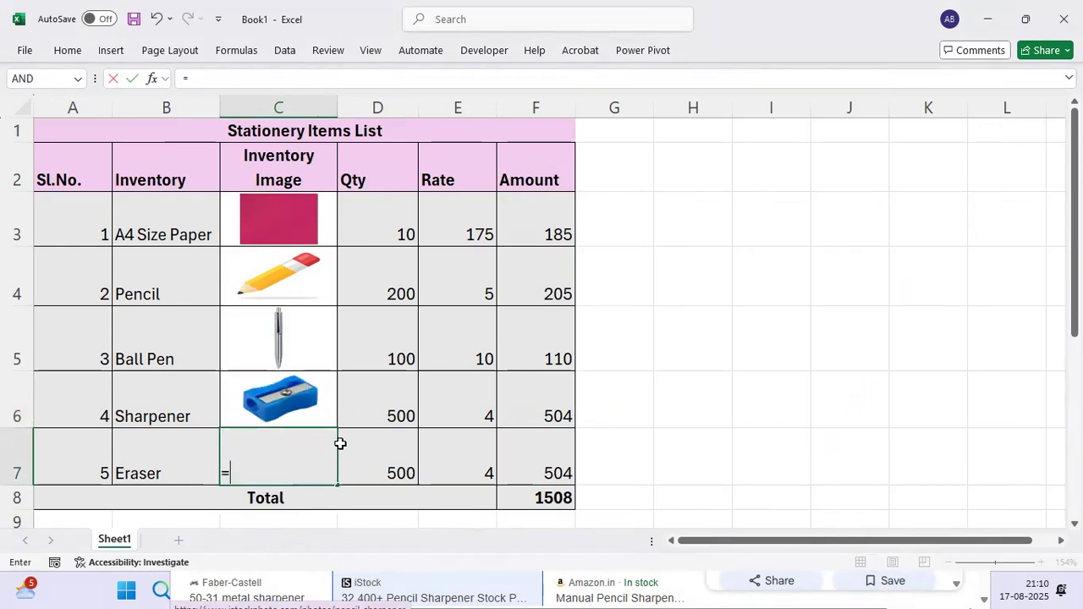
type("image")
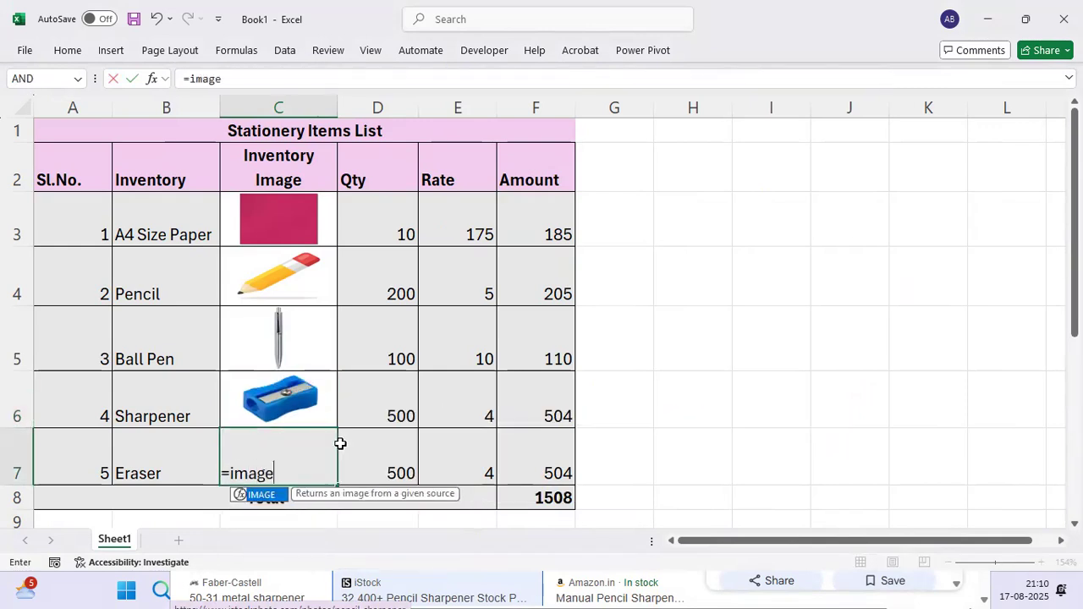
type("(\"")
Switch to Chrome and copy the image address of the enlarged pink Tradeindia eraser picture from the Eraser search
key("alt+Tab")
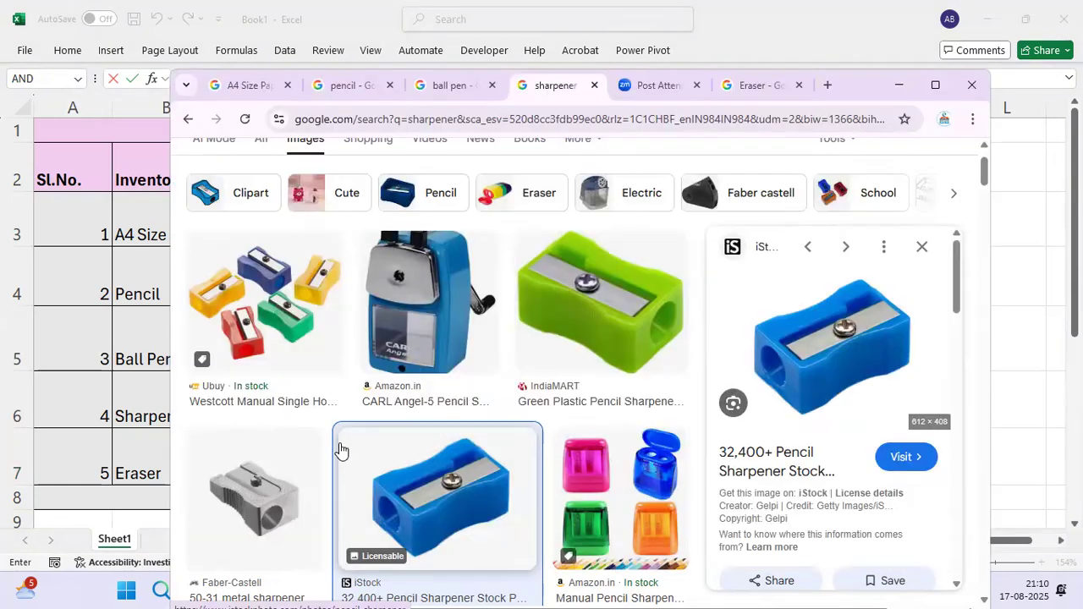
left_click(750, 84)
right_click(834, 323)
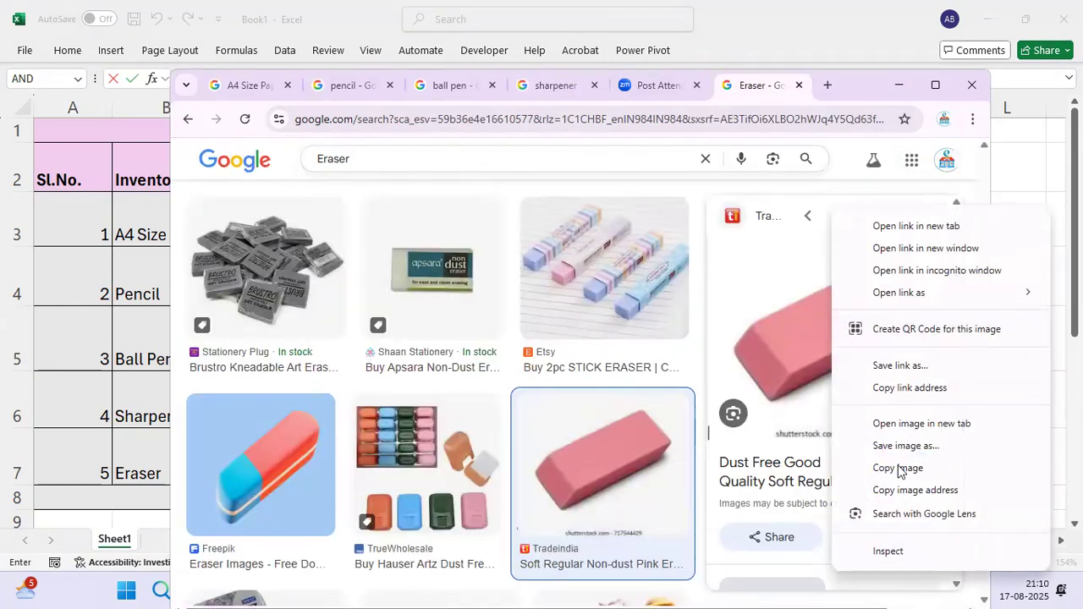
left_click(907, 491)
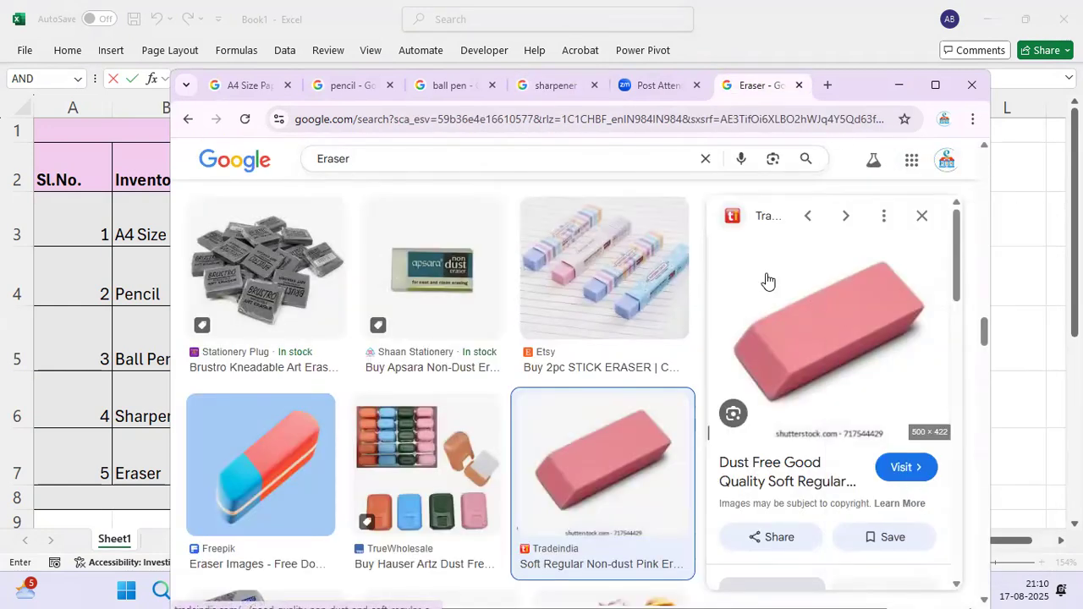
Switch to Excel and paste the copied eraser address as the C7 IMAGE formula's source, closing its quotation mark
key("alt+Tab")
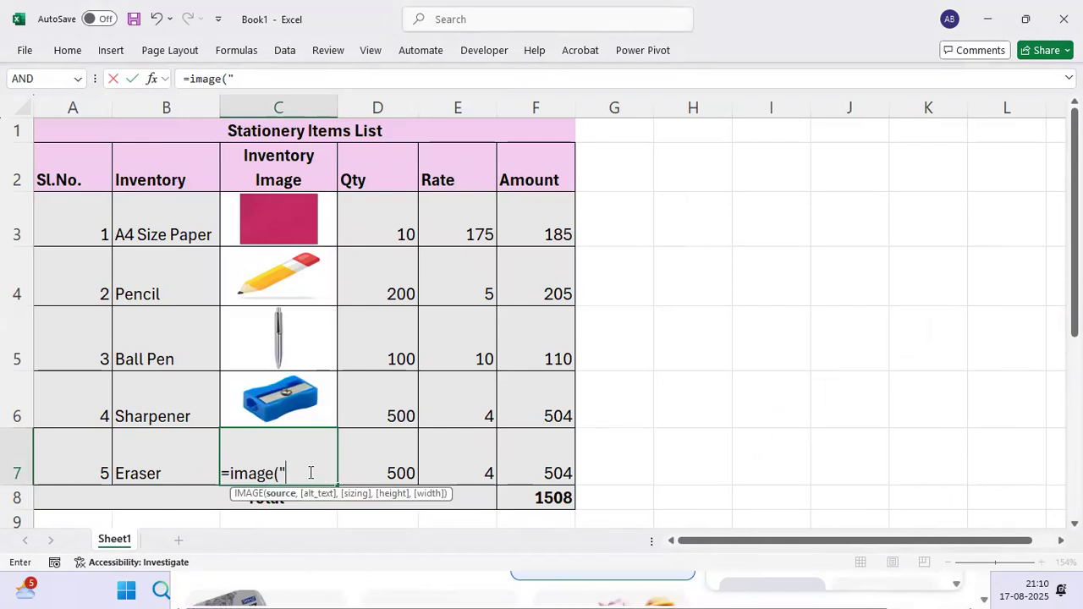
key("ctrl+v")
type("\"")
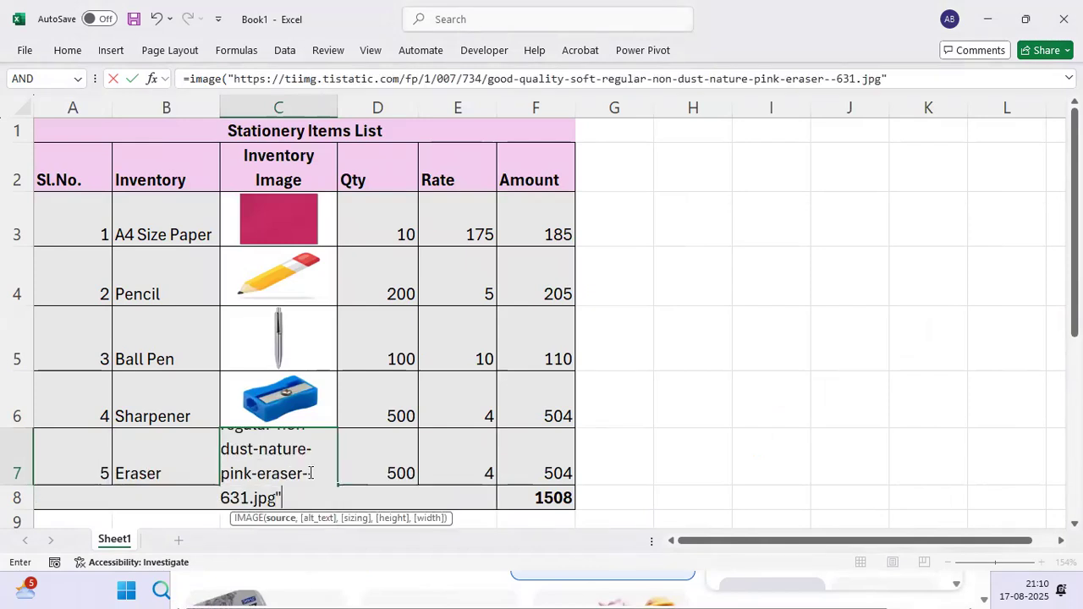
Add the alt text "Eraser" and sizing 1 (Fill cell) to the C7 IMAGE formula and commit it
type(",")
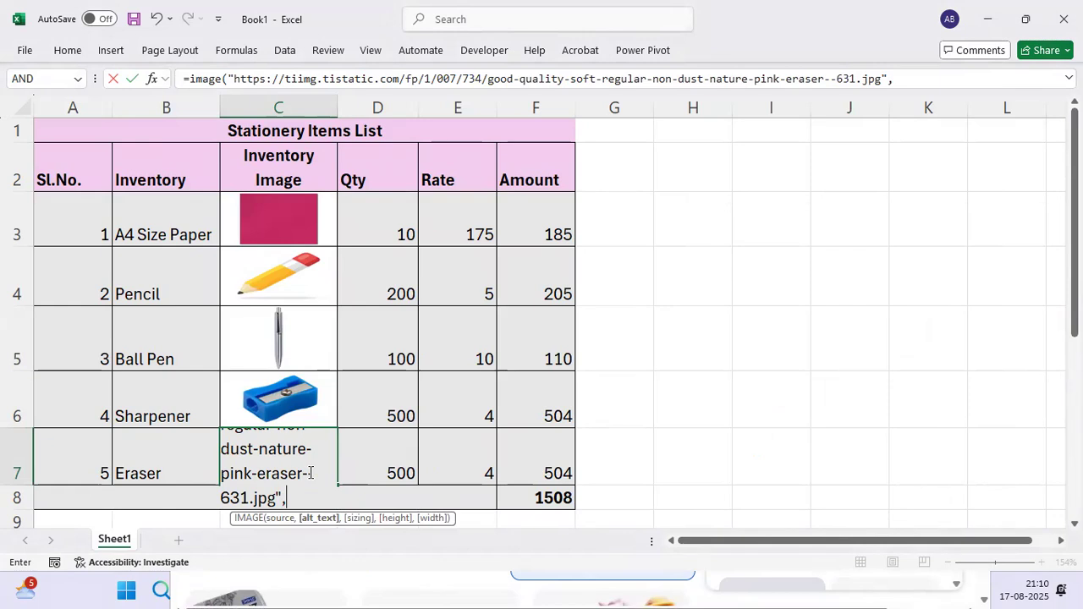
type("\"Erase")
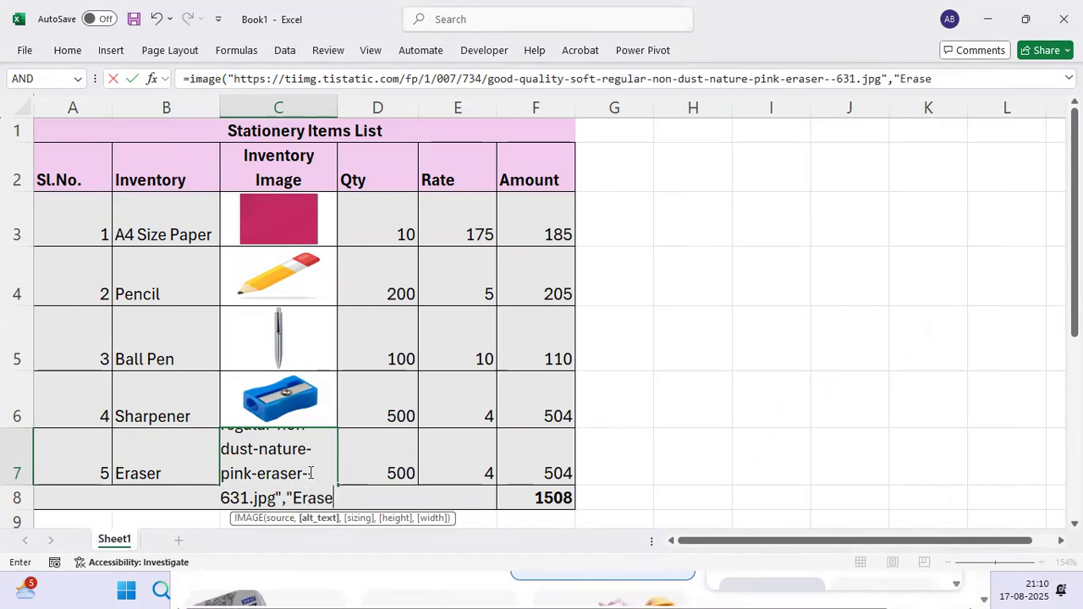
type("r\",1")
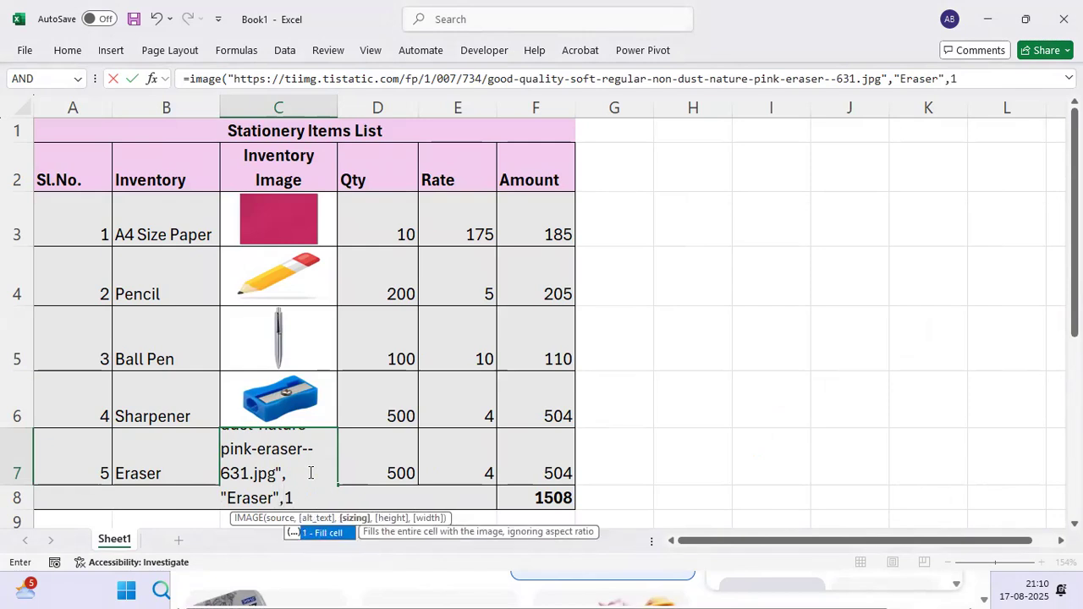
type(")")
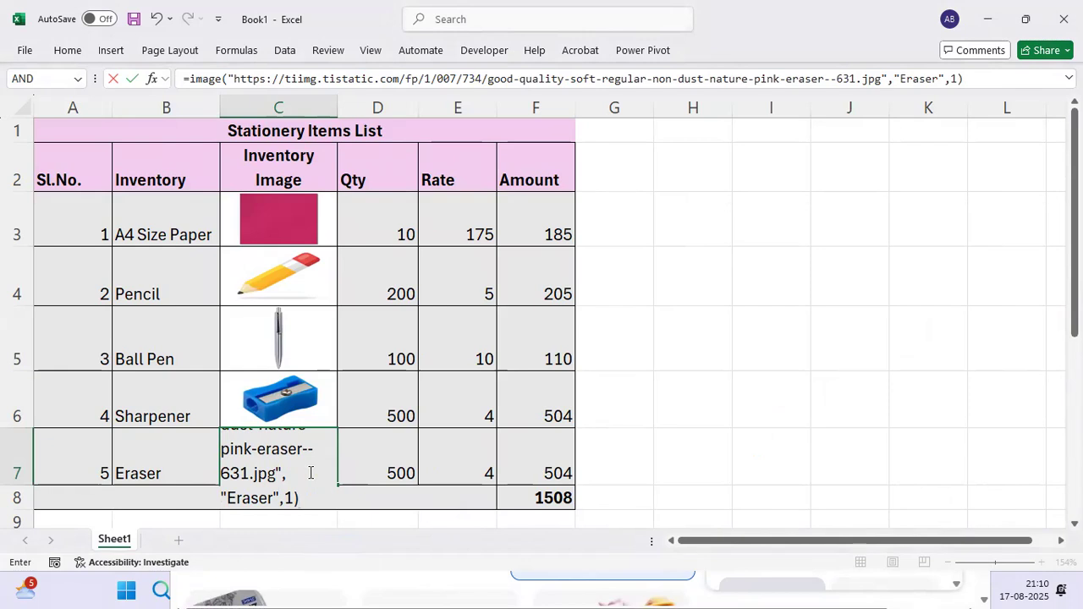
key("Return")
Examine the IMAGE formula behind each picture in the Inventory Image column, C3 to C7
left_click(309, 472)
key("Up")
key("Up")
key("Up")
key("Up")
key("Up")
key("Down")
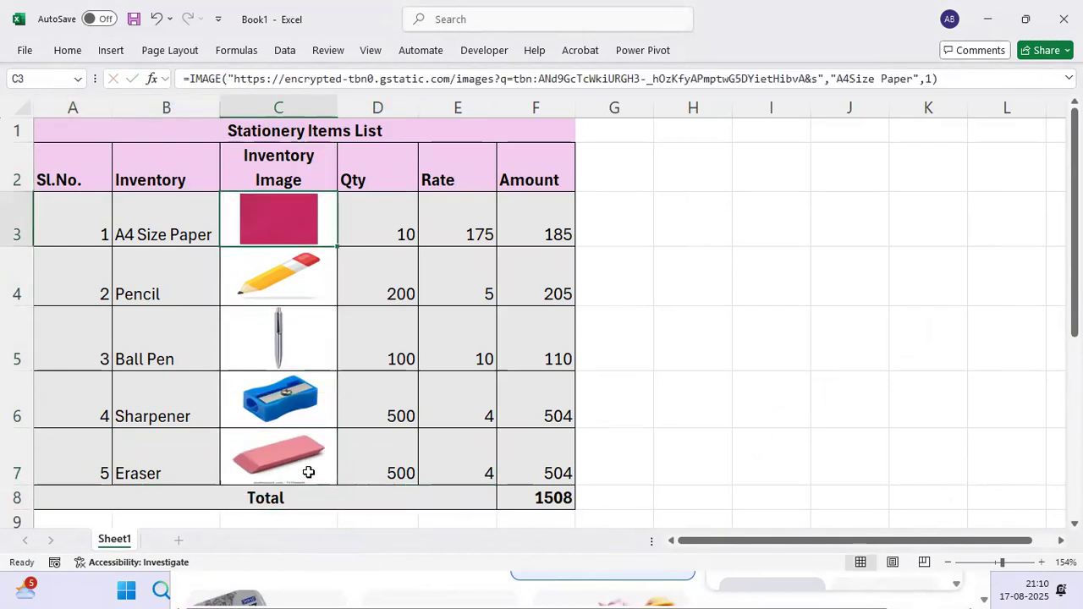
key("Down")
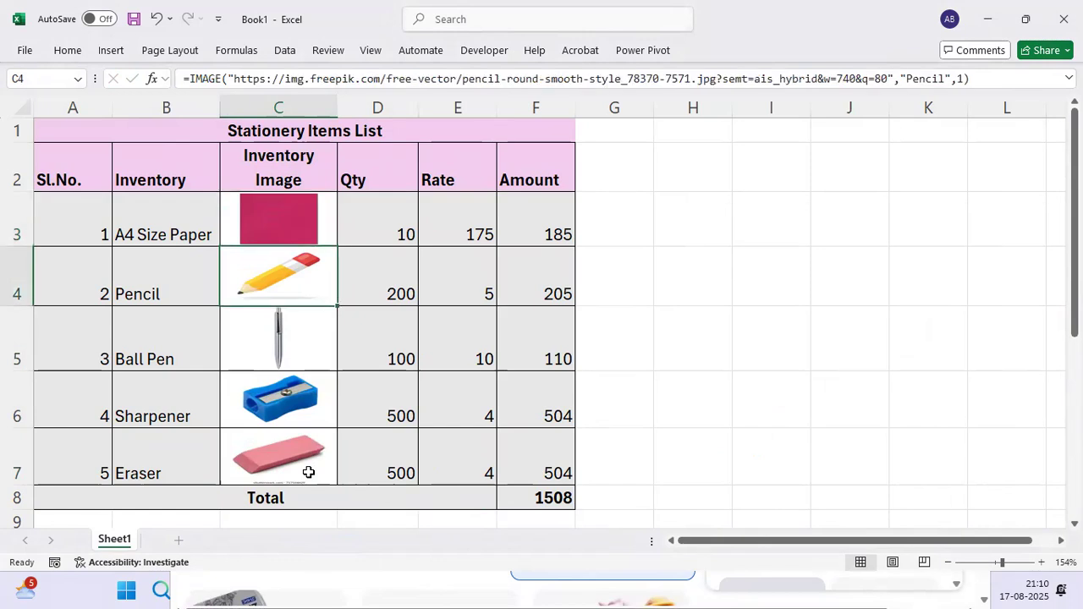
key("Down")
key("Down")
key("Down")
key("Up")
key("Up")
key("Up")
key("Up")
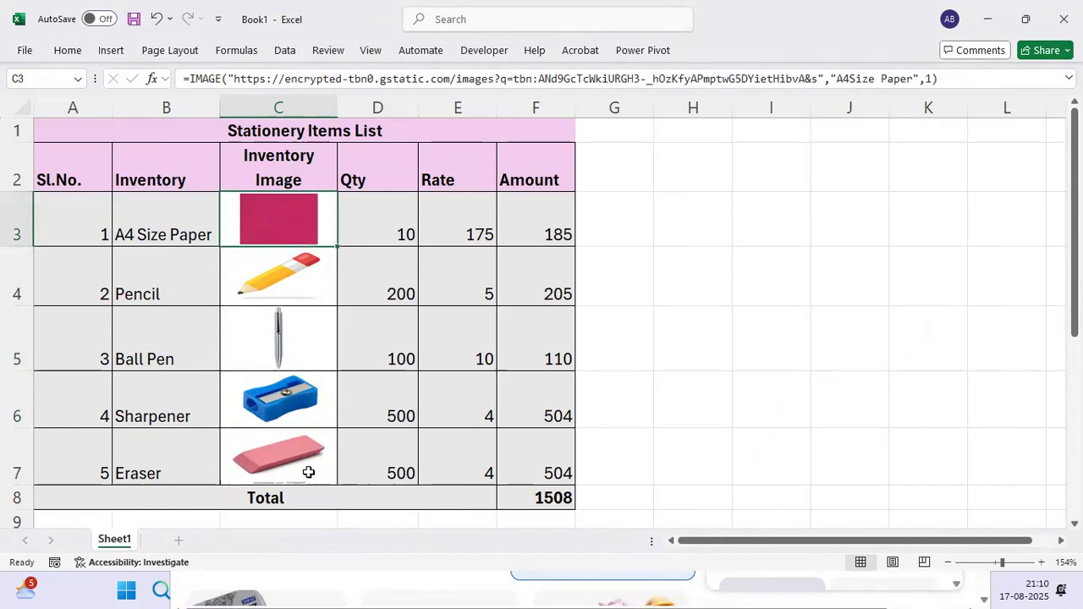
key("Down")
key("Down")
key("Down")
key("Up")
key("Up")
key("Up")
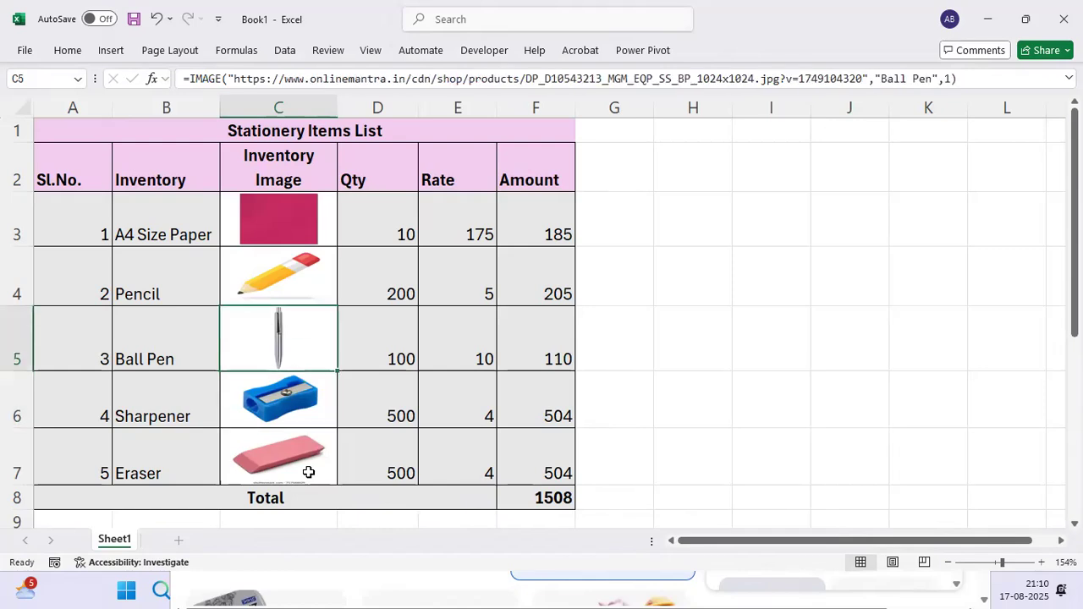
key("Down")
key("Down")
Compare the item names in the Inventory column with their pictures in the Inventory Image column, ending at C7
key("Left")
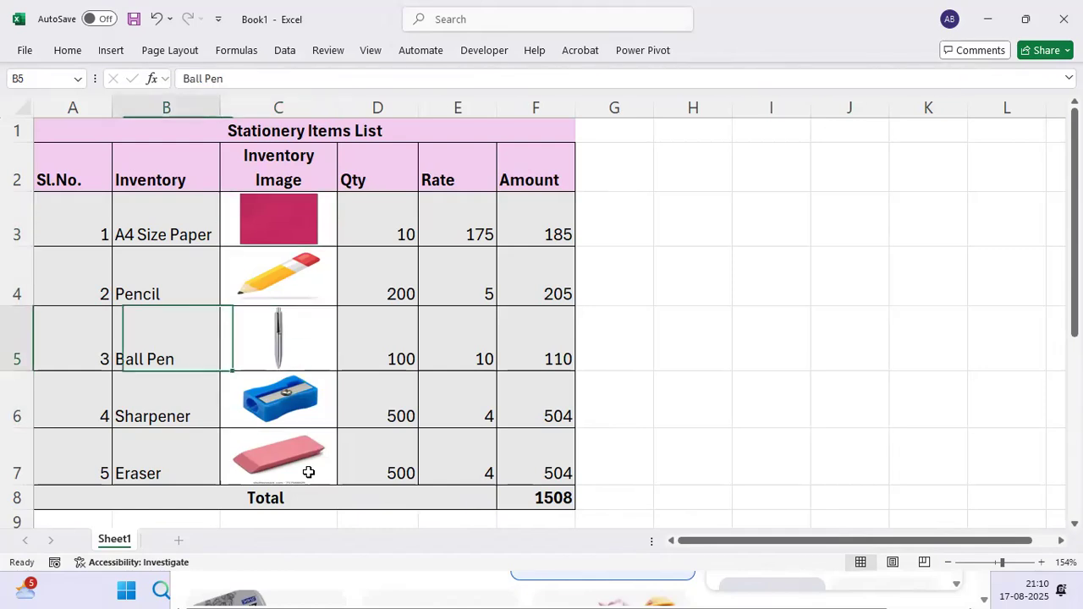
key("Up")
key("Up")
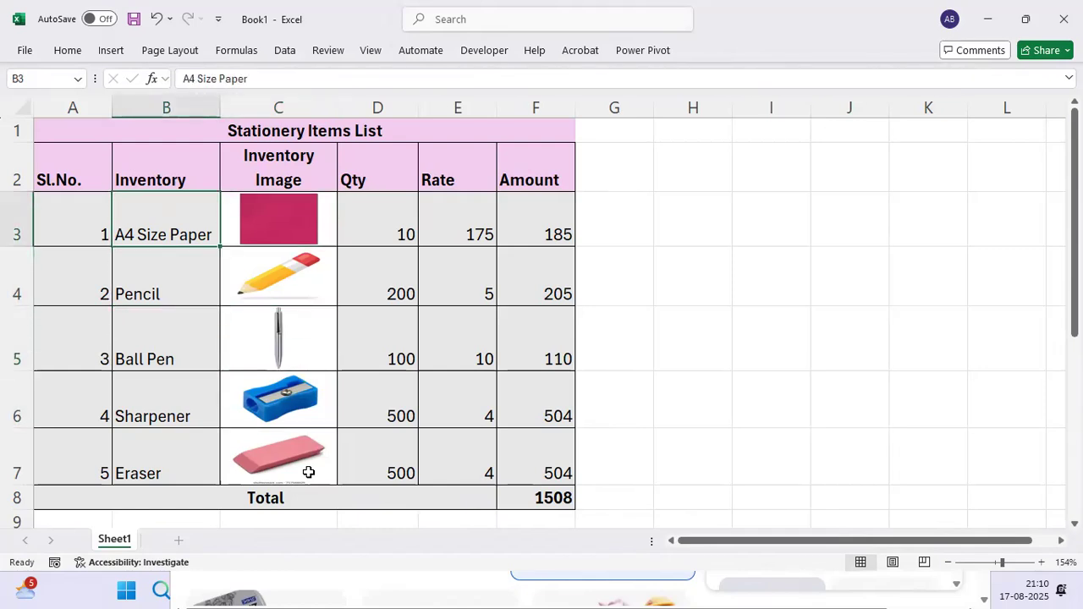
key("Down")
key("Down")
key("Down")
key("Up")
key("Up")
key("Up")
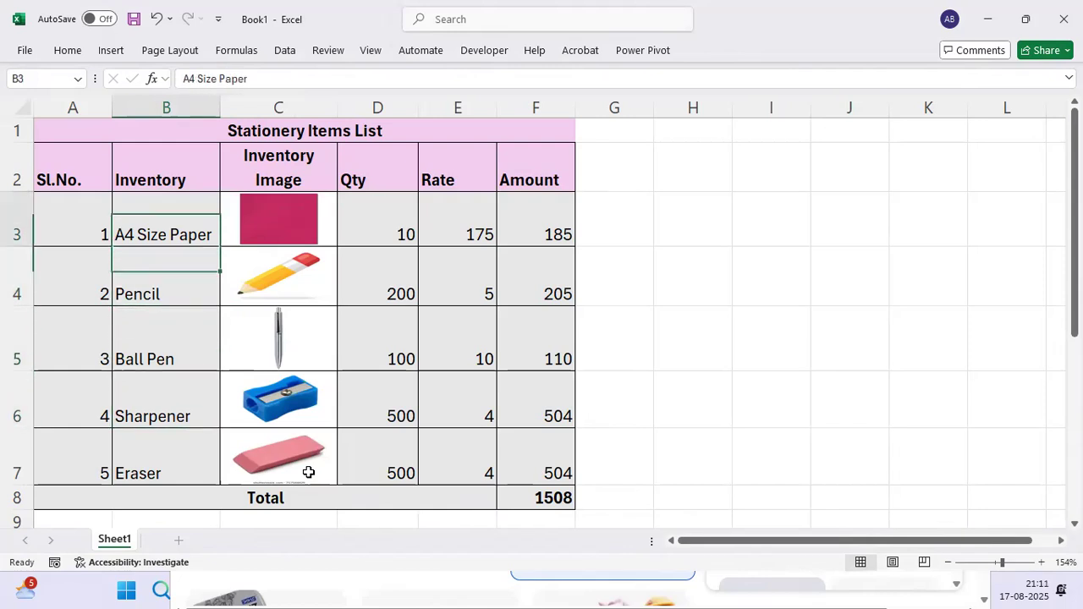
key("Right")
key("Down")
key("Down")
key("Down")
key("Down")
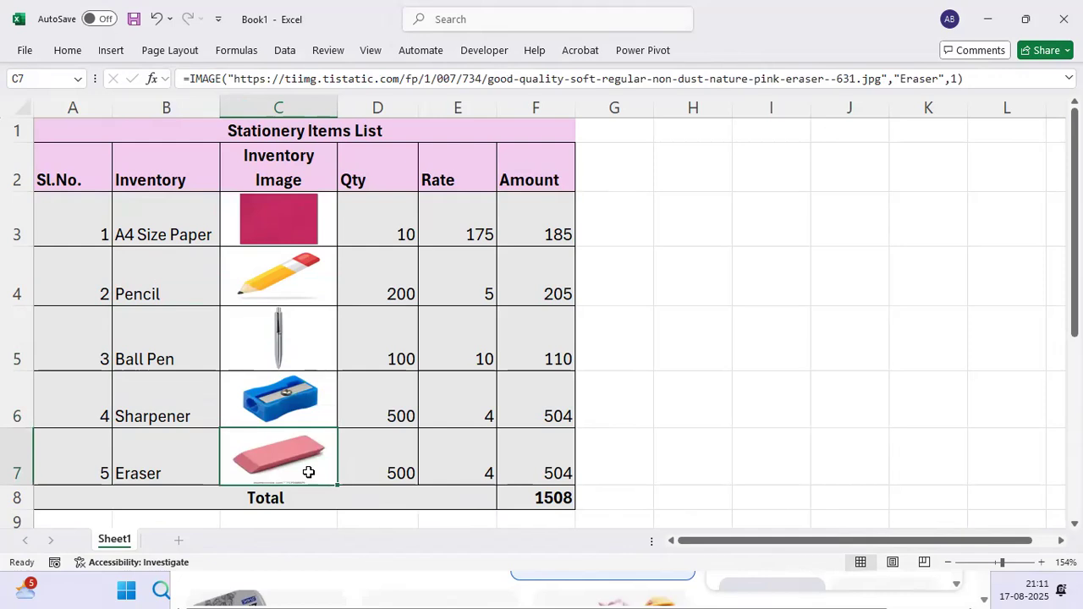
left_click(1012, 27)
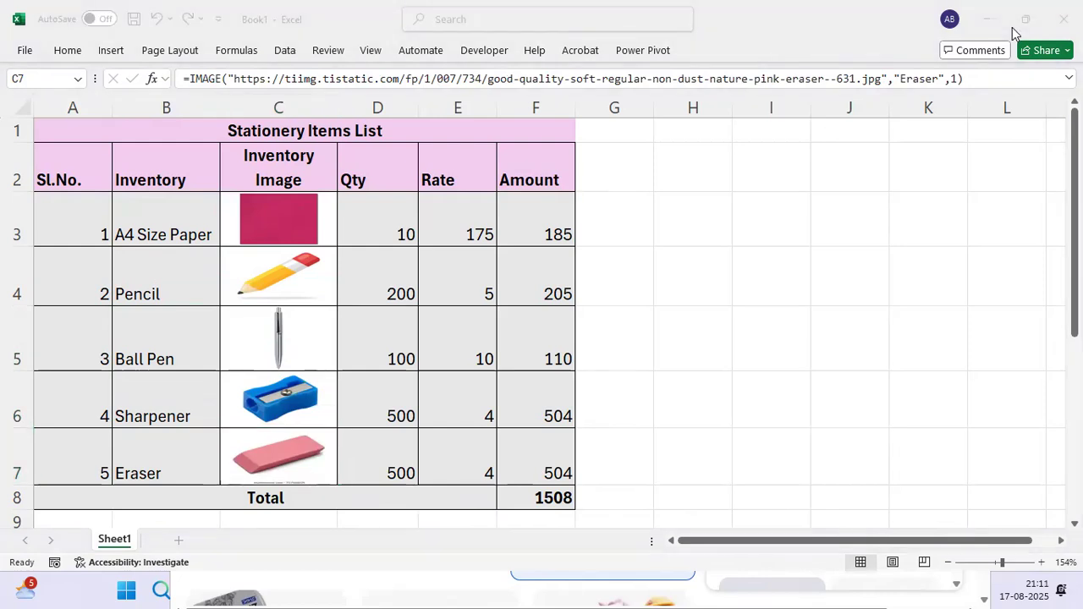